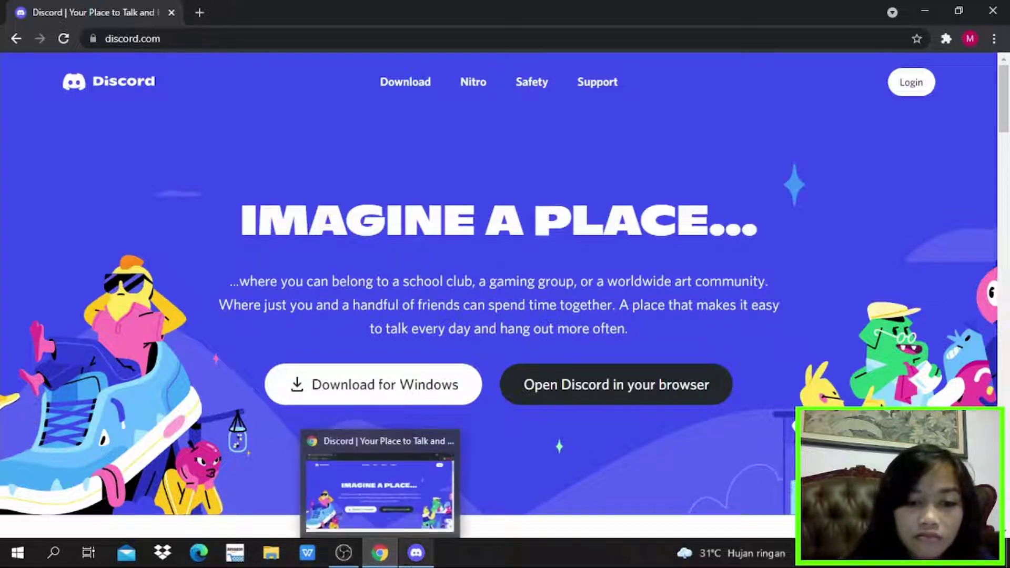
Switch to the Discord app, start registering an account, and enter the e-mail, username "english group a" and account password.
click(416, 552)
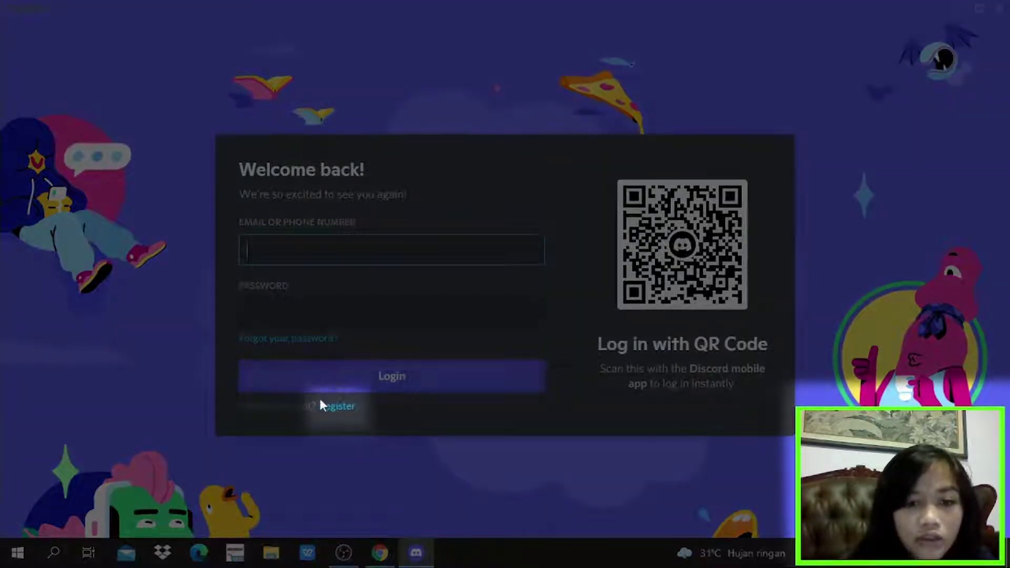
click(330, 409)
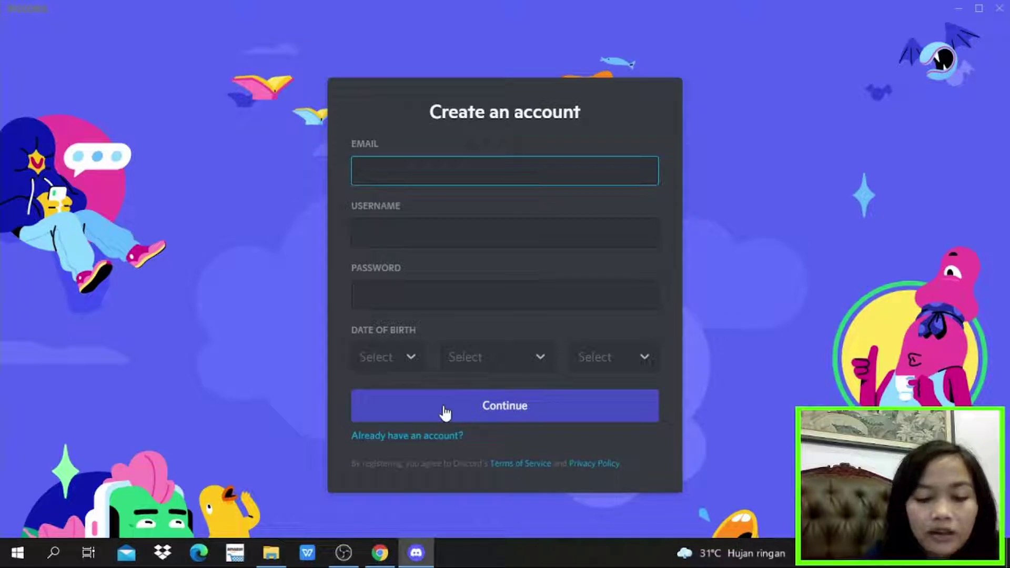
key(ctrl+v)
click(393, 236)
text(englishgr)
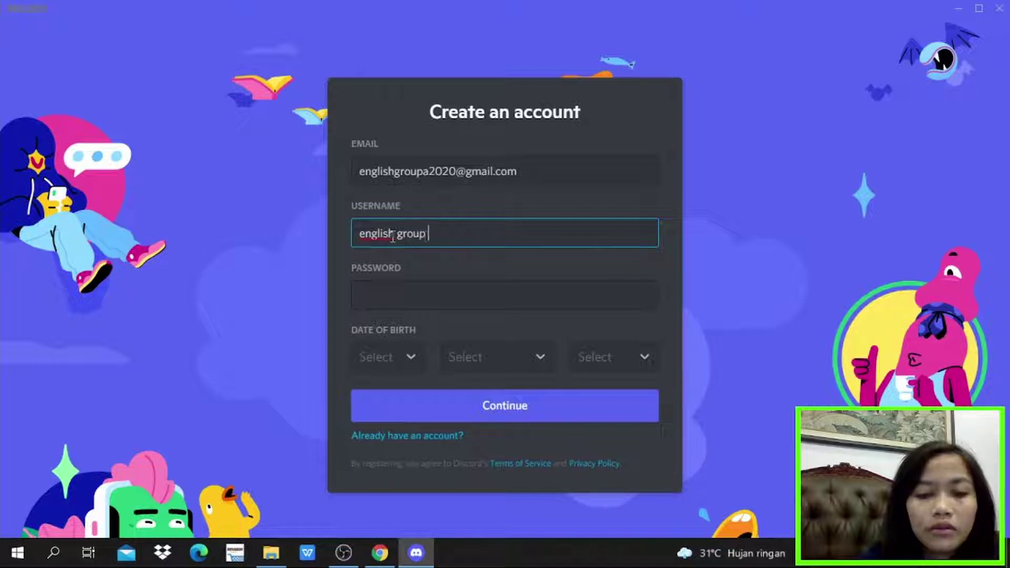
click(381, 298)
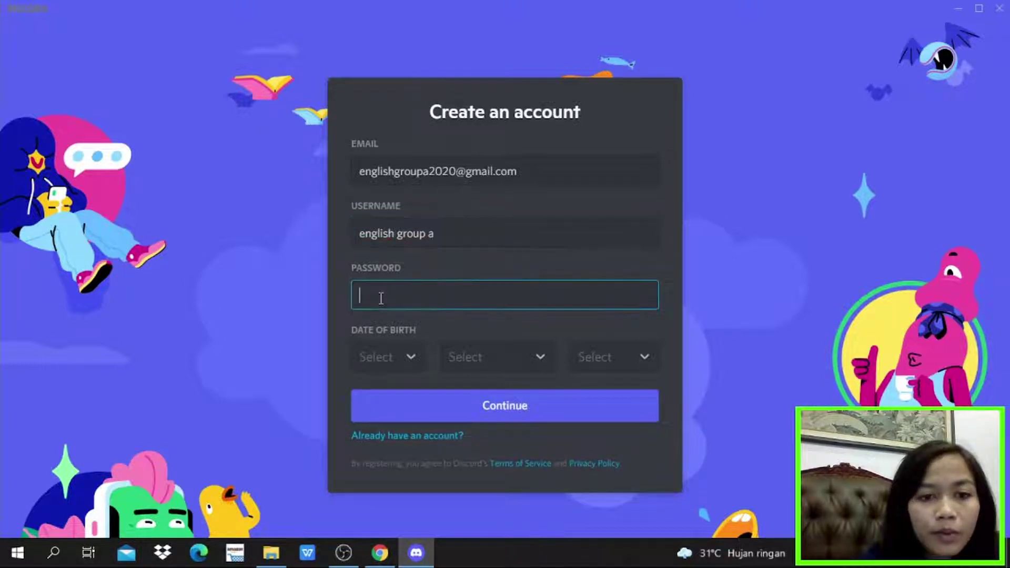
text(•••••••)
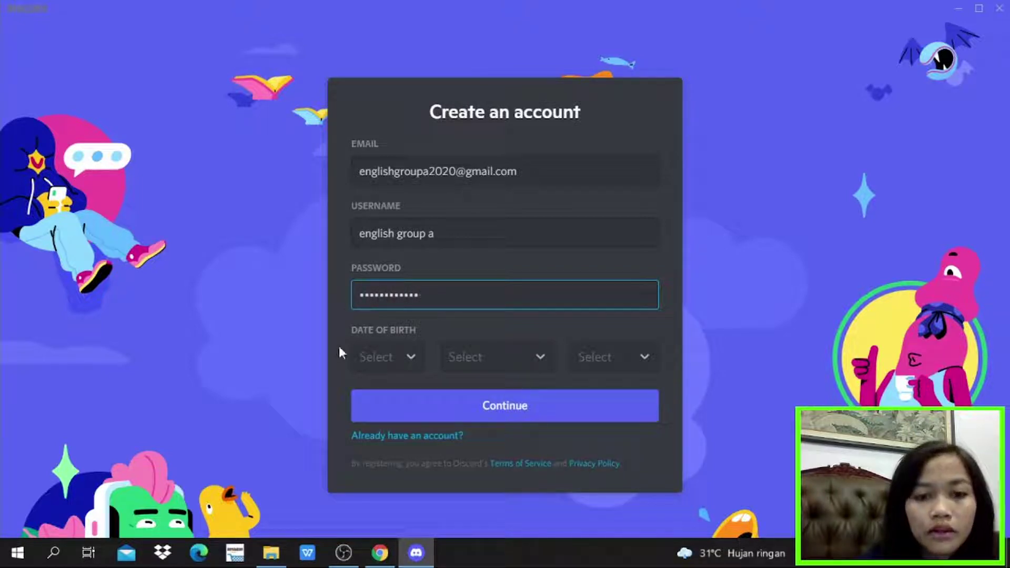
Fill in the date of birth, submit the registration form and start the I am human check.
click(402, 356)
scroll(405, 327, down, 3)
scroll(390, 331, down, 8)
click(389, 327)
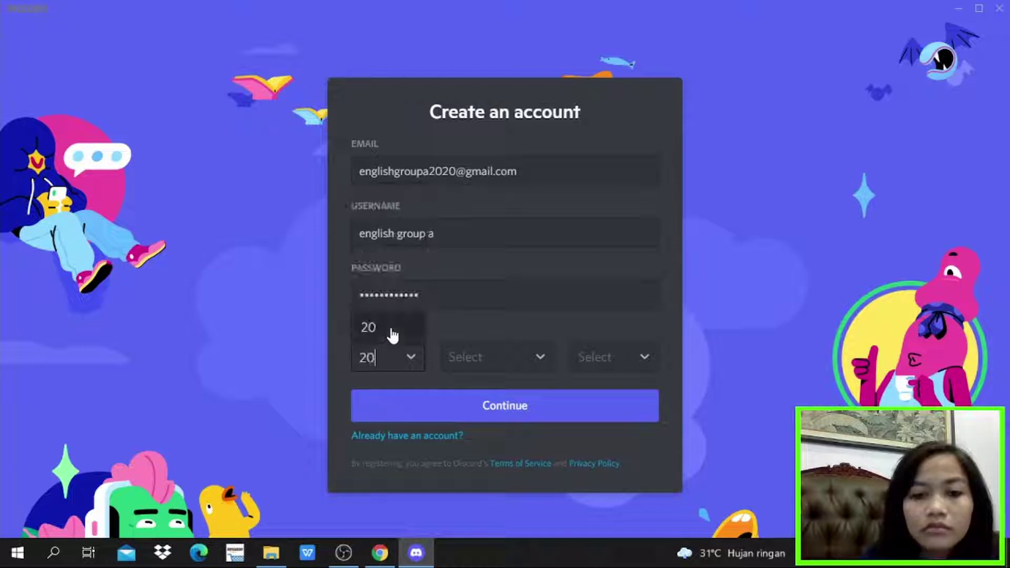
click(498, 357)
click(506, 288)
click(602, 359)
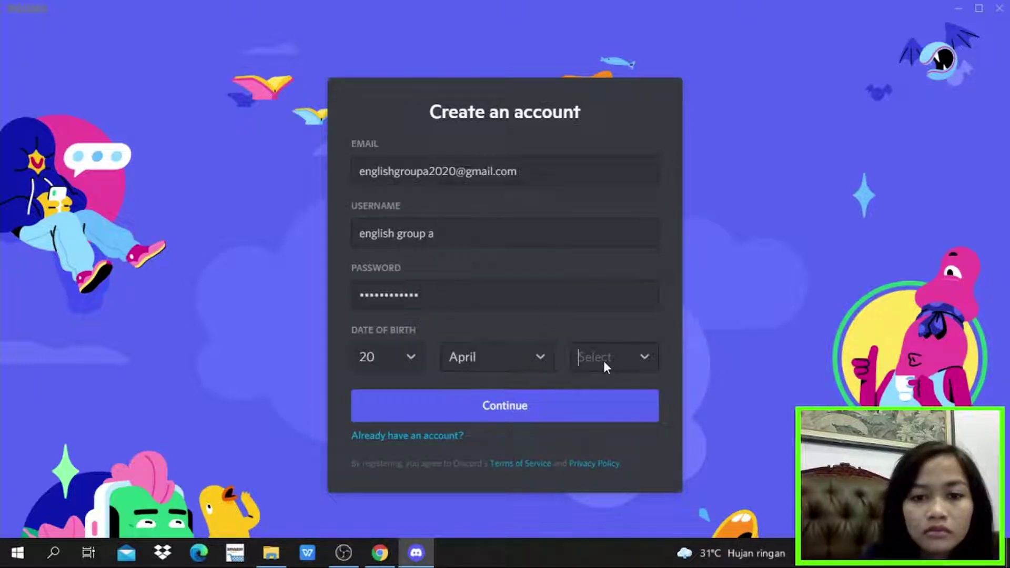
text(2002)
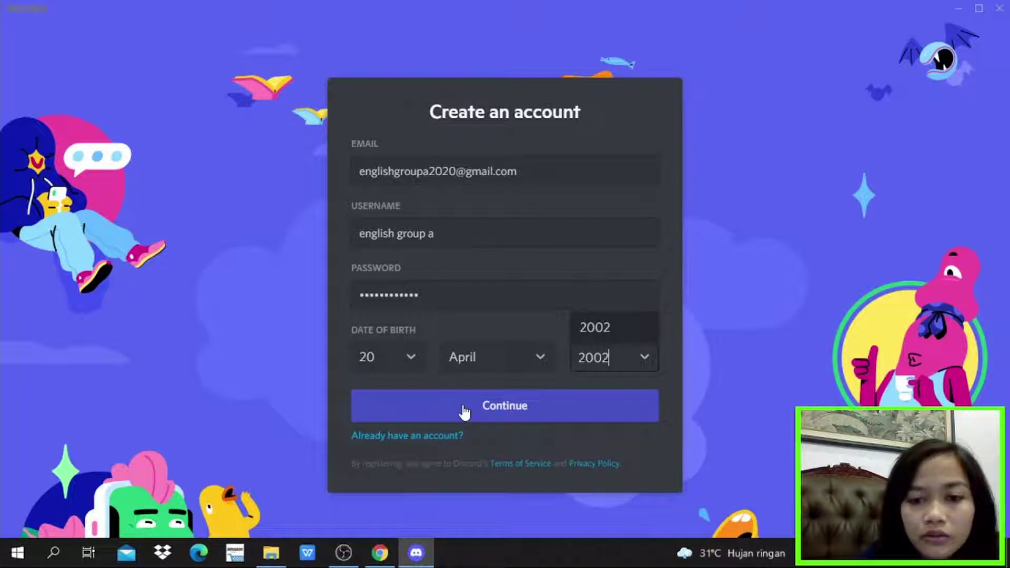
click(462, 405)
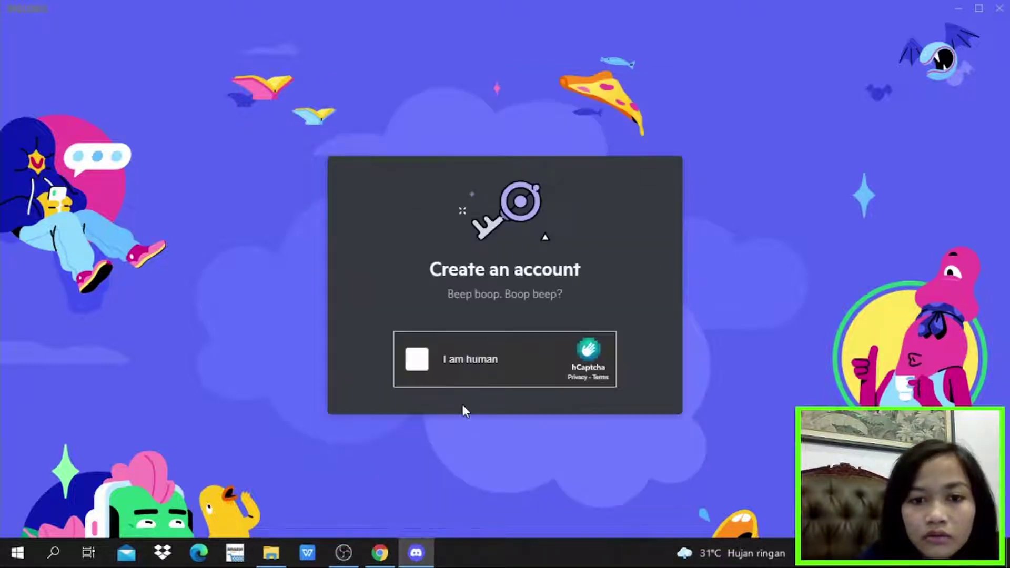
click(416, 360)
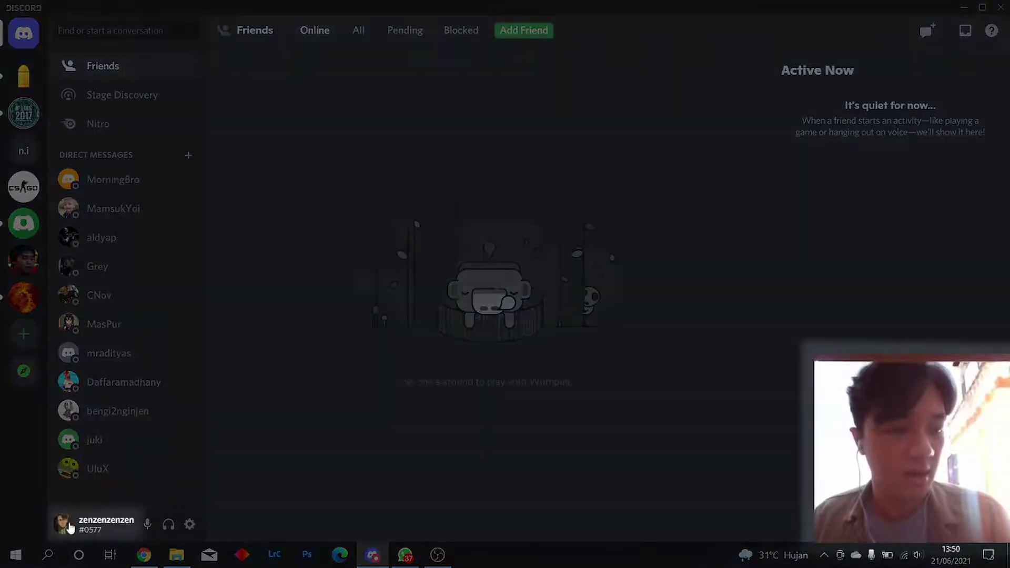
View the available online status options for the profile and close them without choosing one.
click(65, 524)
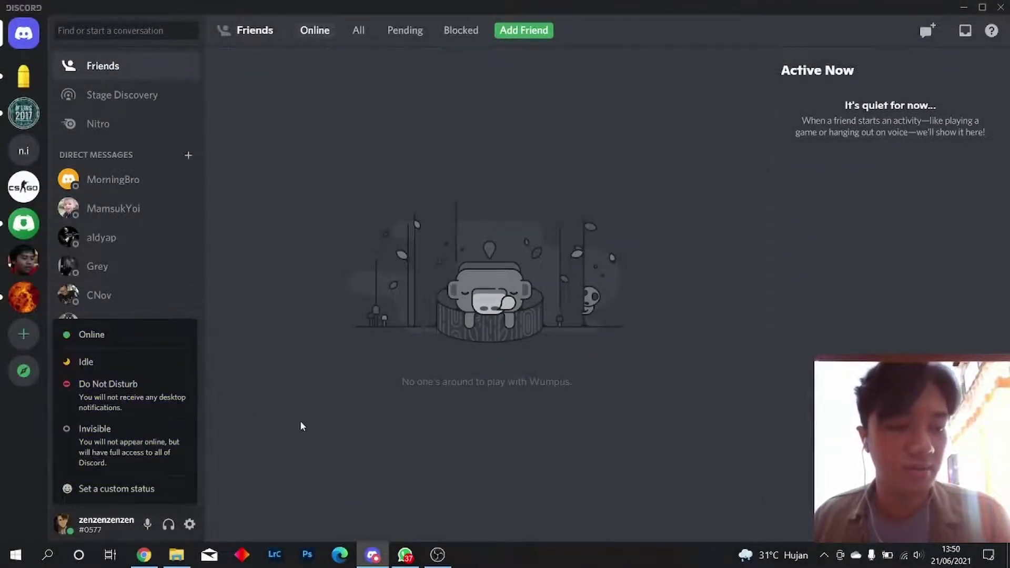
click(321, 427)
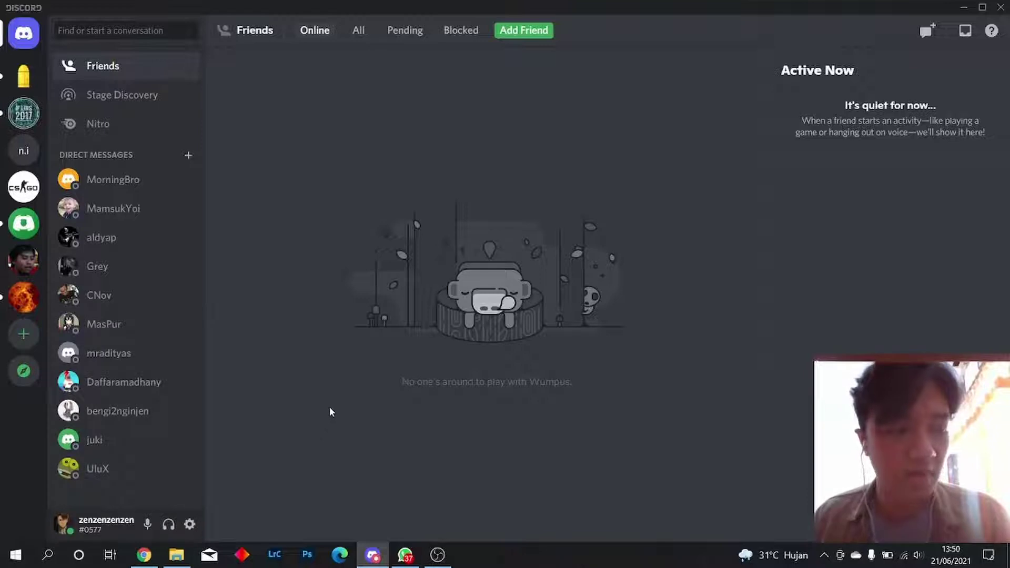
Open the My Account settings and view the username change form, leaving it without changes.
click(190, 525)
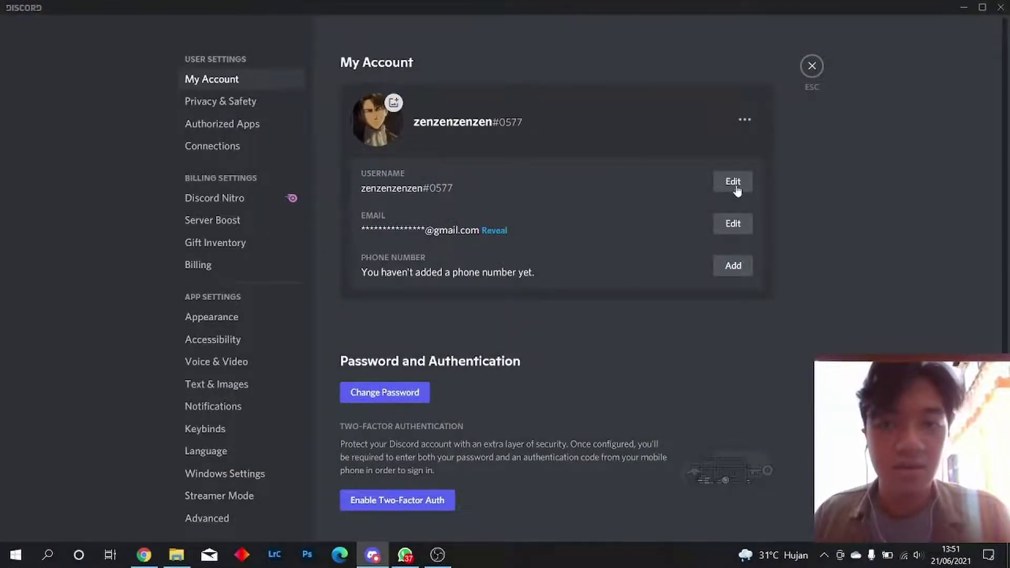
click(732, 190)
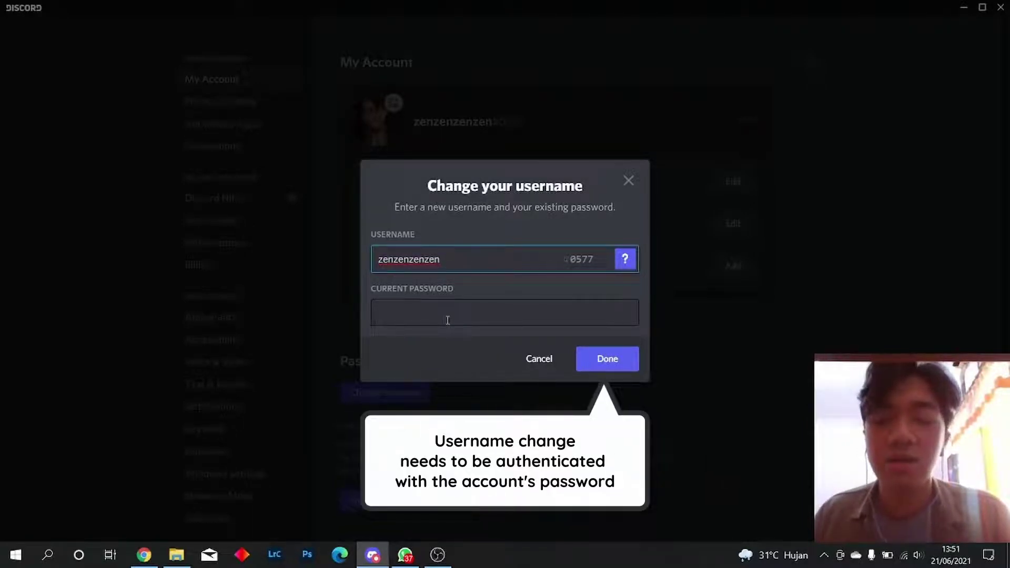
click(550, 359)
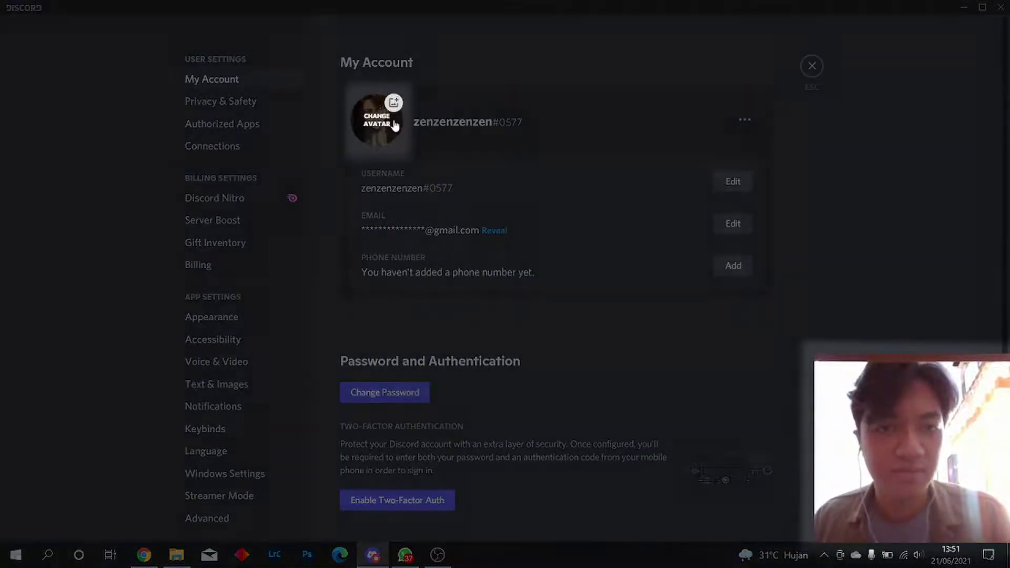
Change the account avatar to image 1 from the Downloads folder at minimum zoom and save the changes.
click(395, 125)
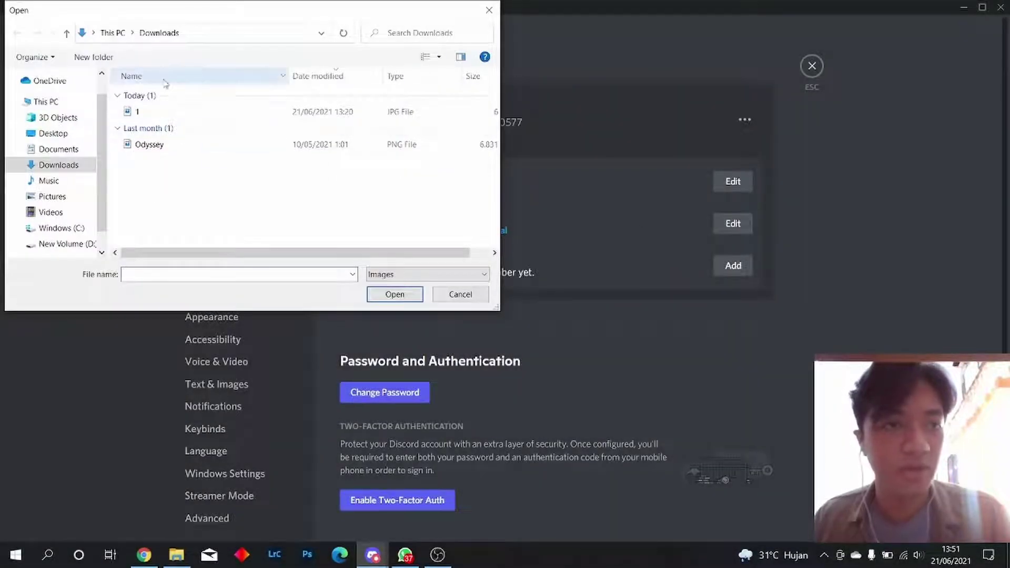
click(195, 116)
click(395, 294)
mouse_move(471, 252)
mouse_down()
mouse_move(582, 269)
mouse_move(440, 263)
mouse_move(603, 268)
mouse_move(417, 252)
mouse_move(603, 252)
mouse_move(482, 240)
mouse_up()
mouse_move(379, 398)
mouse_down()
mouse_move(509, 399)
mouse_move(371, 398)
mouse_up()
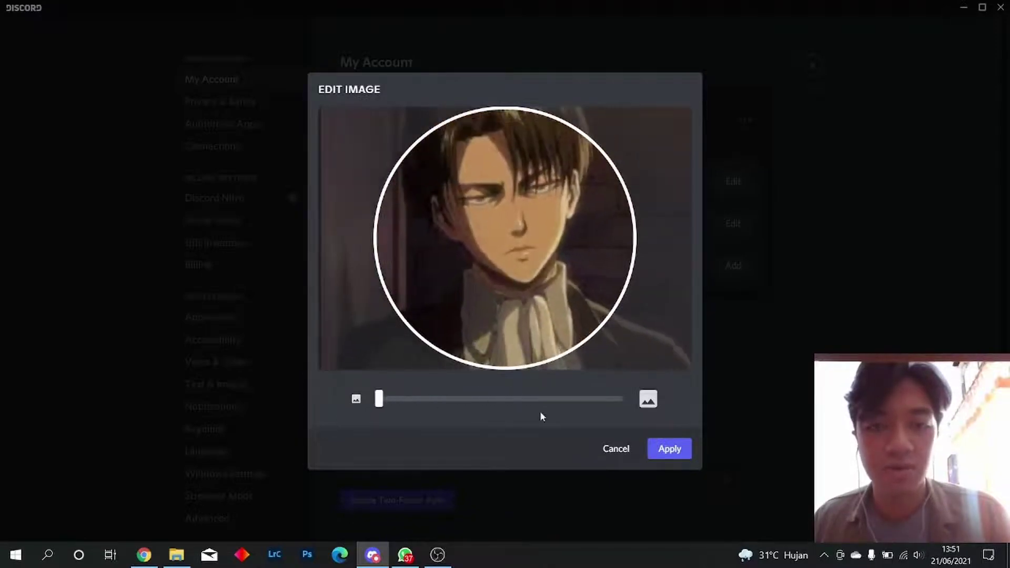
click(688, 448)
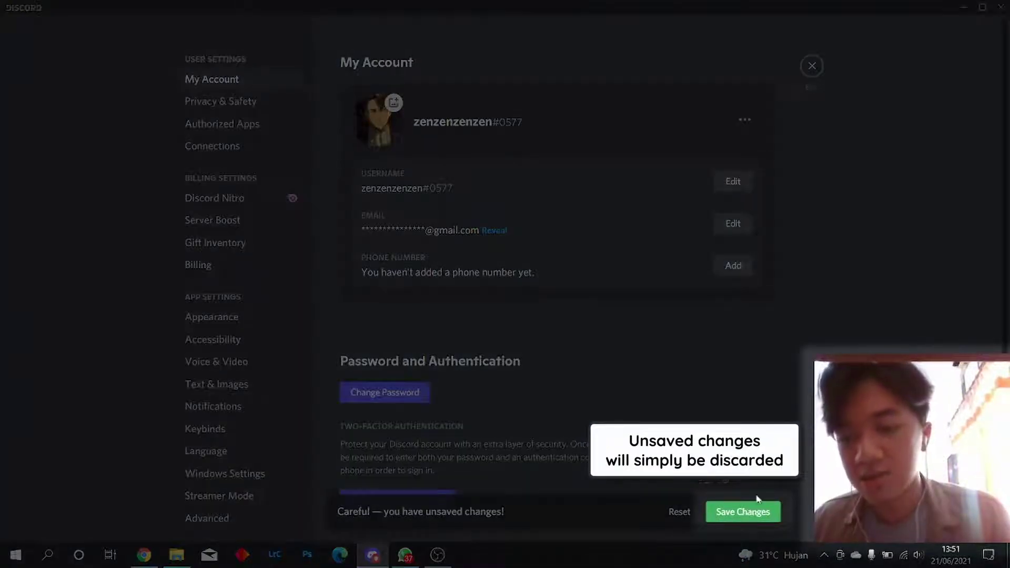
click(763, 513)
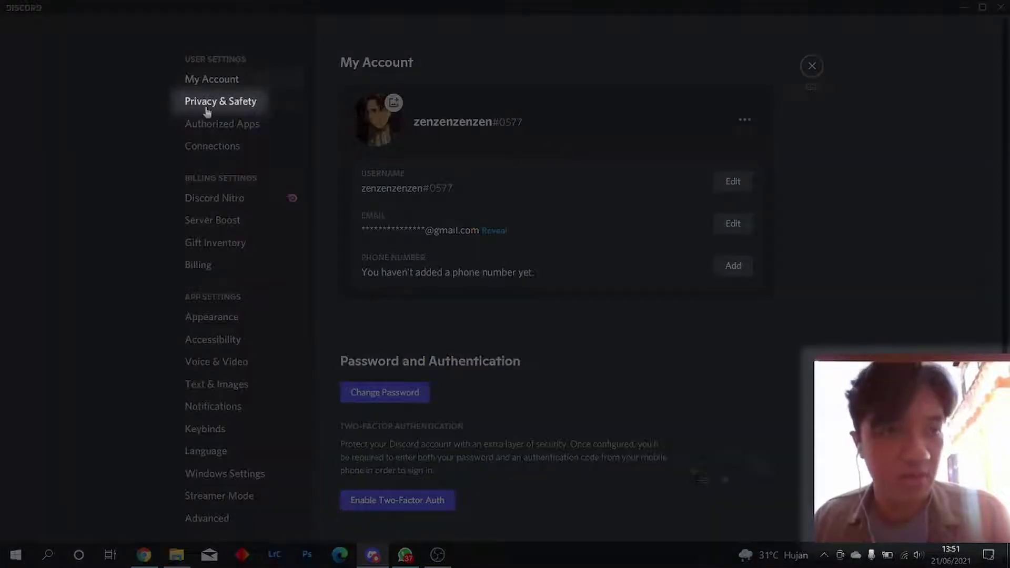
Examine the Privacy & Safety settings, from direct message scanning to friend requests and rich presence.
click(250, 103)
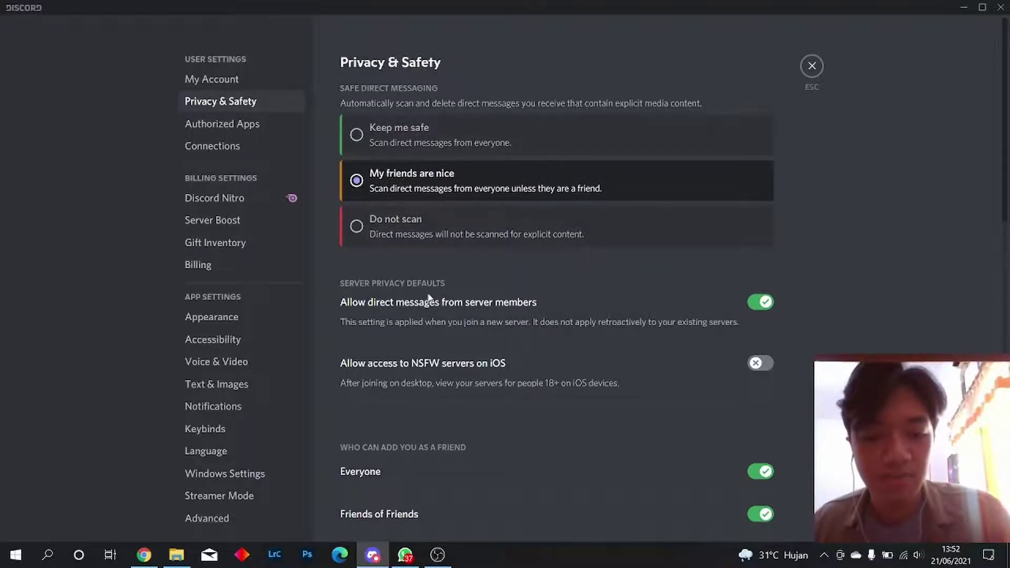
scroll(429, 315, down, 3)
scroll(428, 317, down, 2)
scroll(429, 317, up, 1)
scroll(429, 317, down, 4)
scroll(430, 319, up, 4)
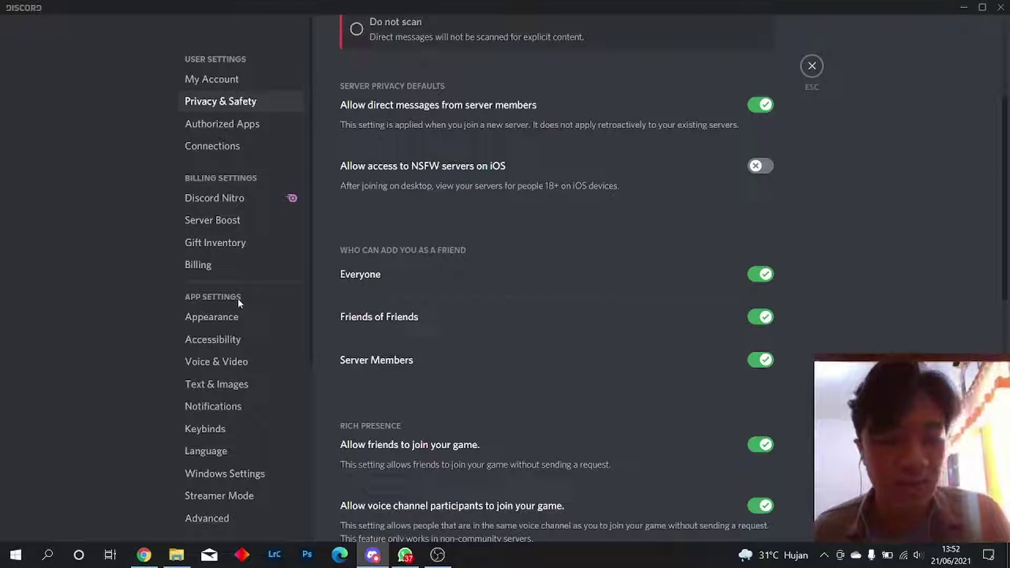
Open the Voice & Video settings, select Default as the input device and check the output device options.
scroll(238, 299, down, 3)
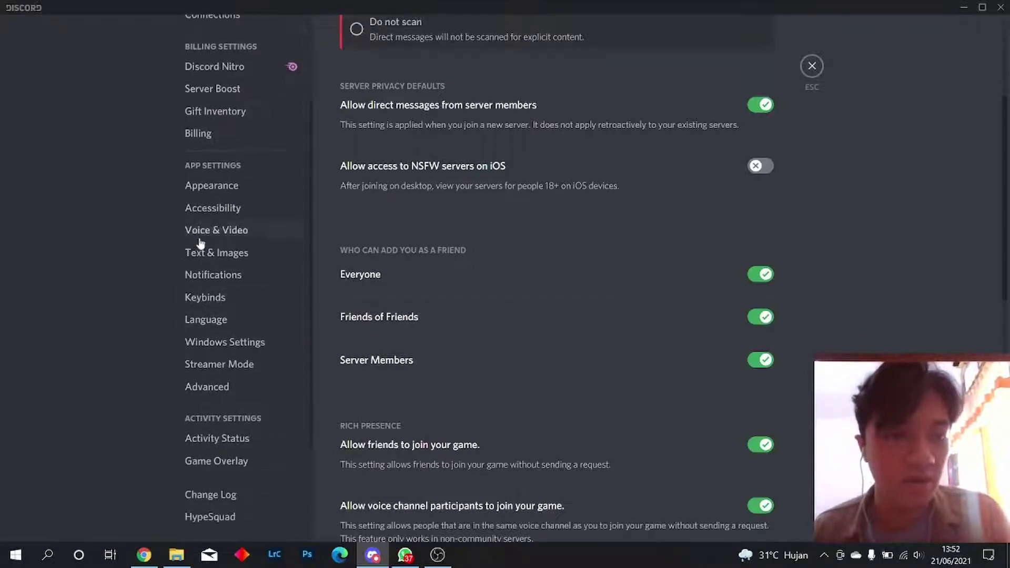
scroll(254, 207, down, 3)
scroll(257, 209, up, 5)
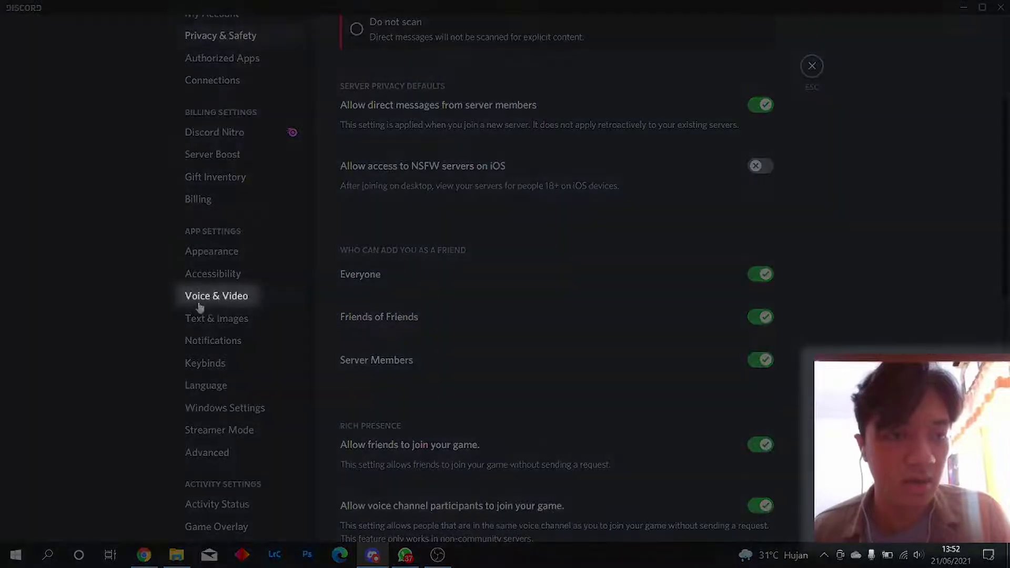
click(225, 297)
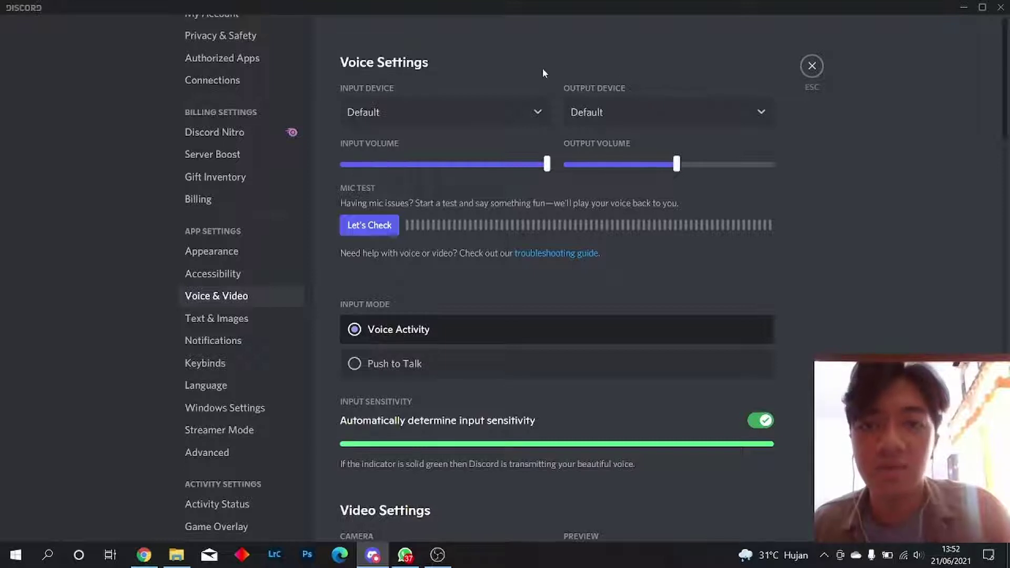
click(537, 120)
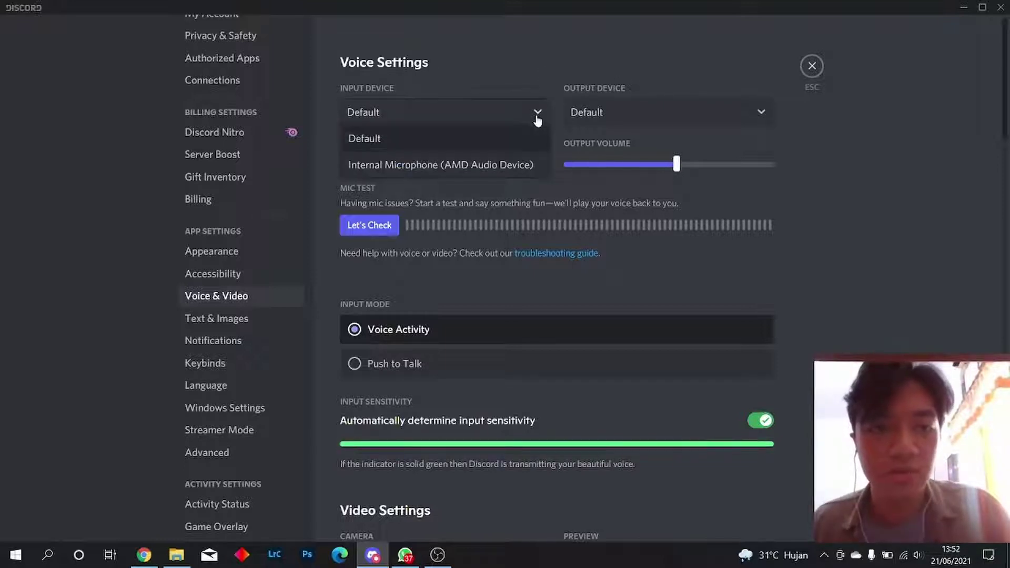
click(376, 141)
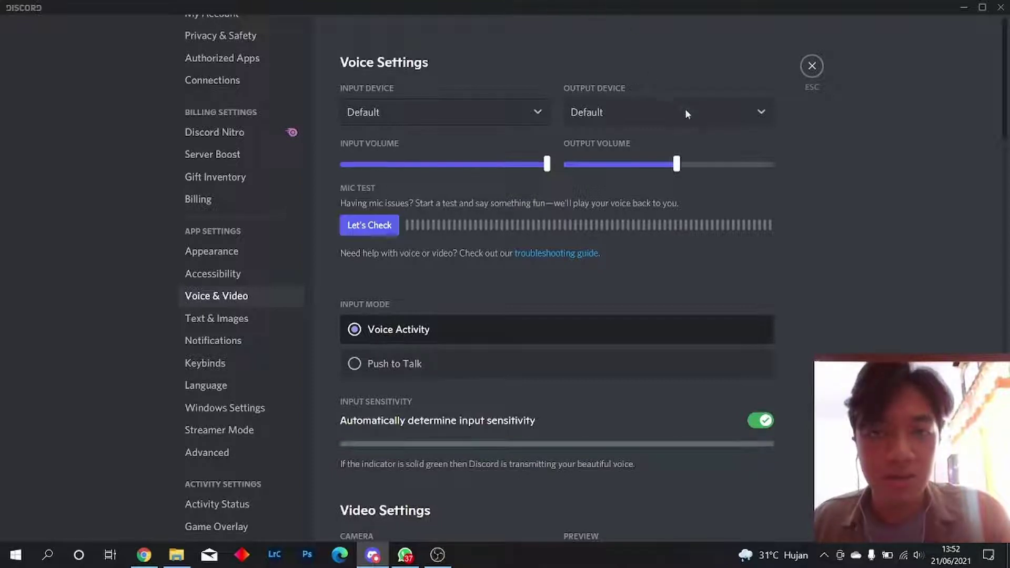
click(766, 124)
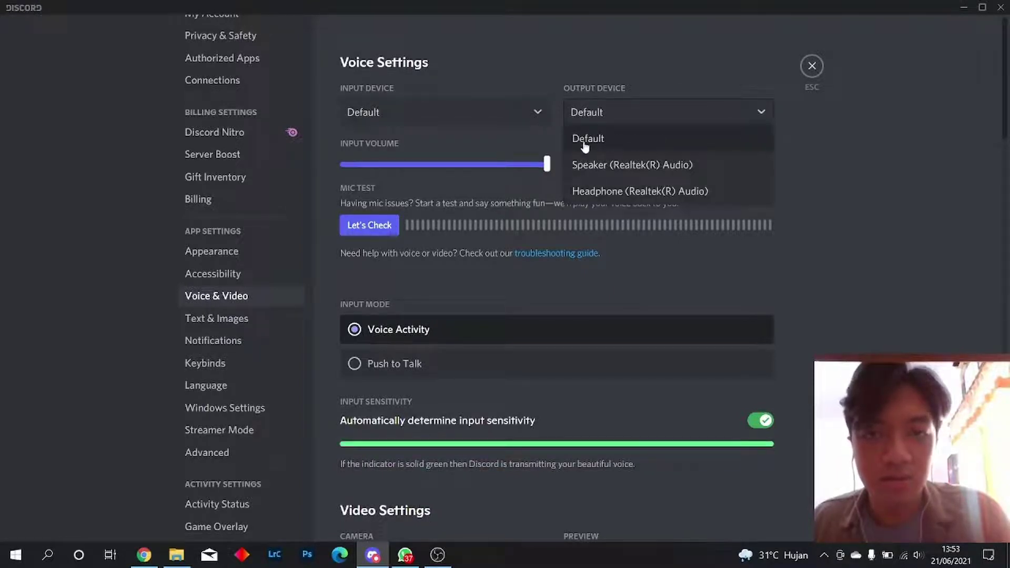
click(753, 118)
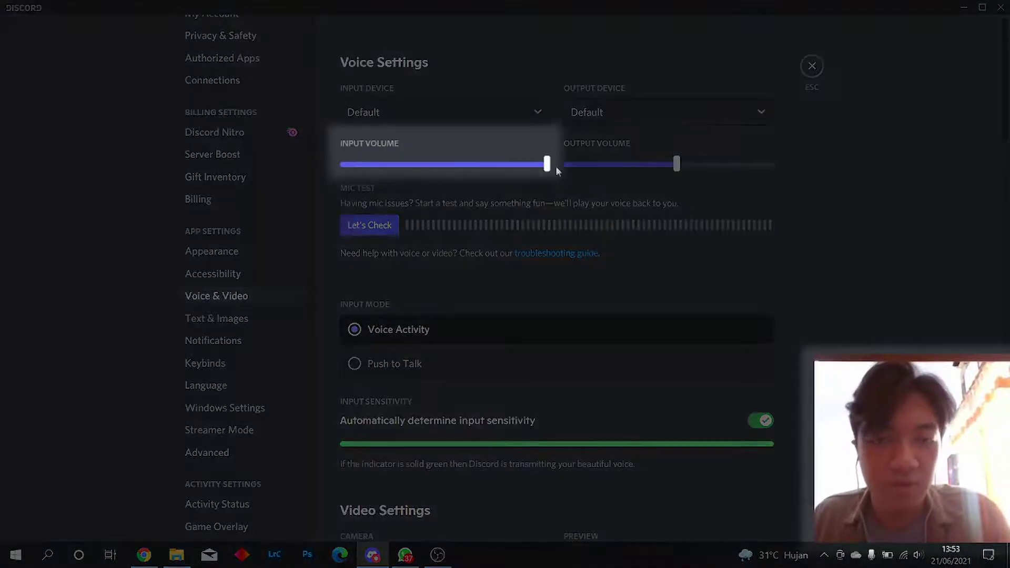
Set the input volume to maximum, then run and stop the microphone test.
mouse_move(547, 165)
mouse_down()
mouse_move(401, 165)
mouse_move(547, 161)
mouse_up()
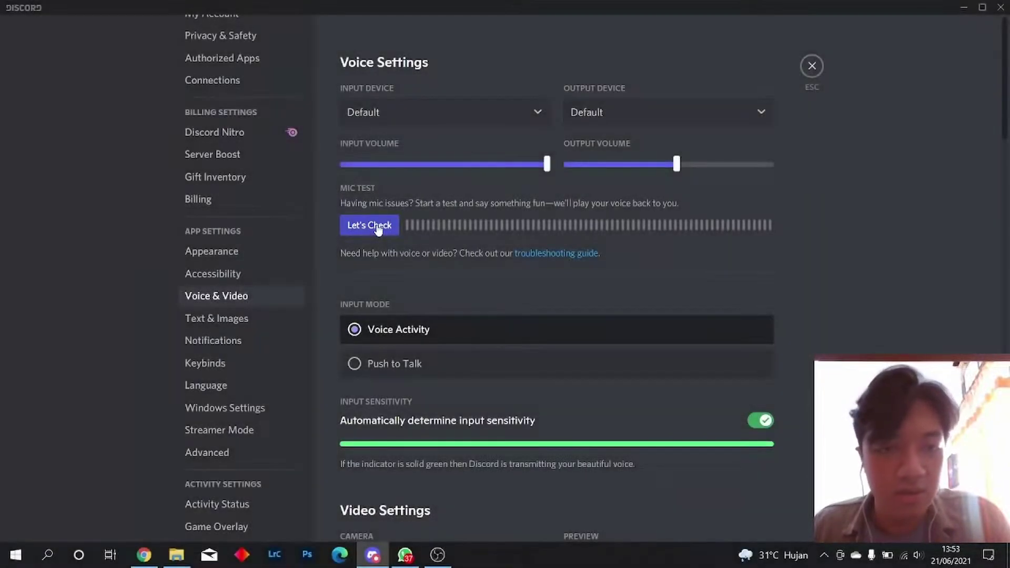
click(378, 230)
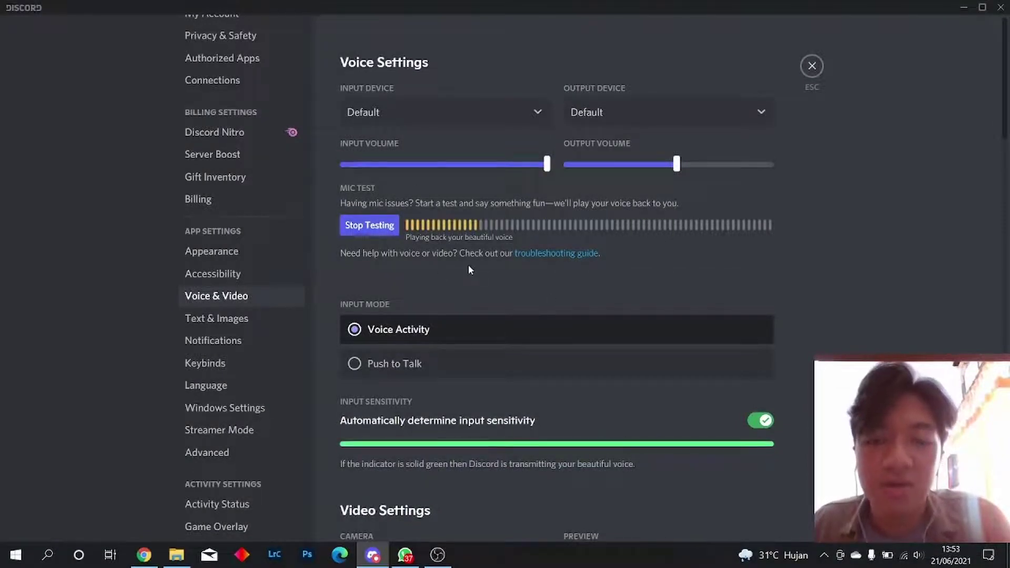
click(375, 228)
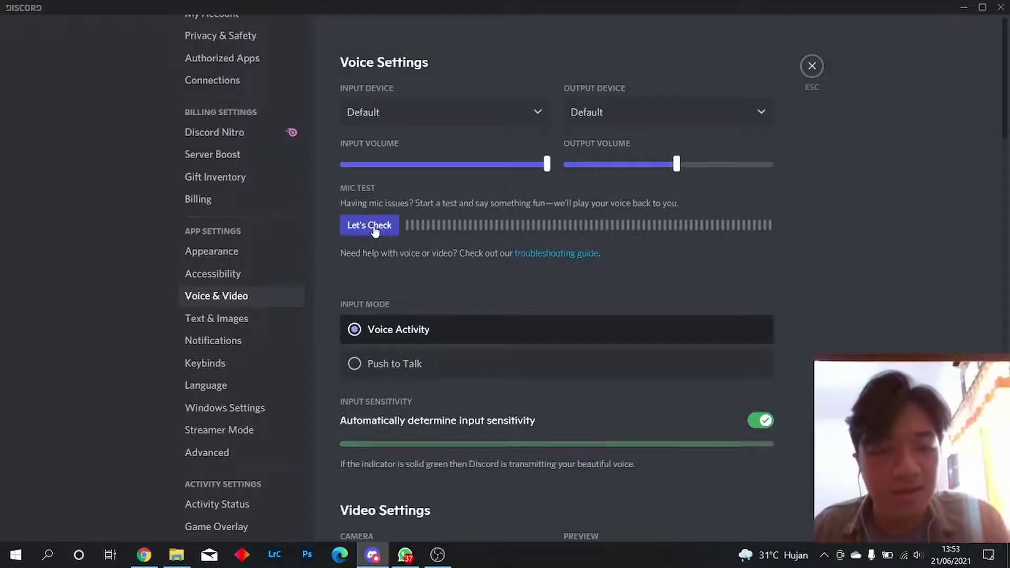
Try the Push to Talk input mode and switch back to Voice Activity.
scroll(427, 369, down, 2)
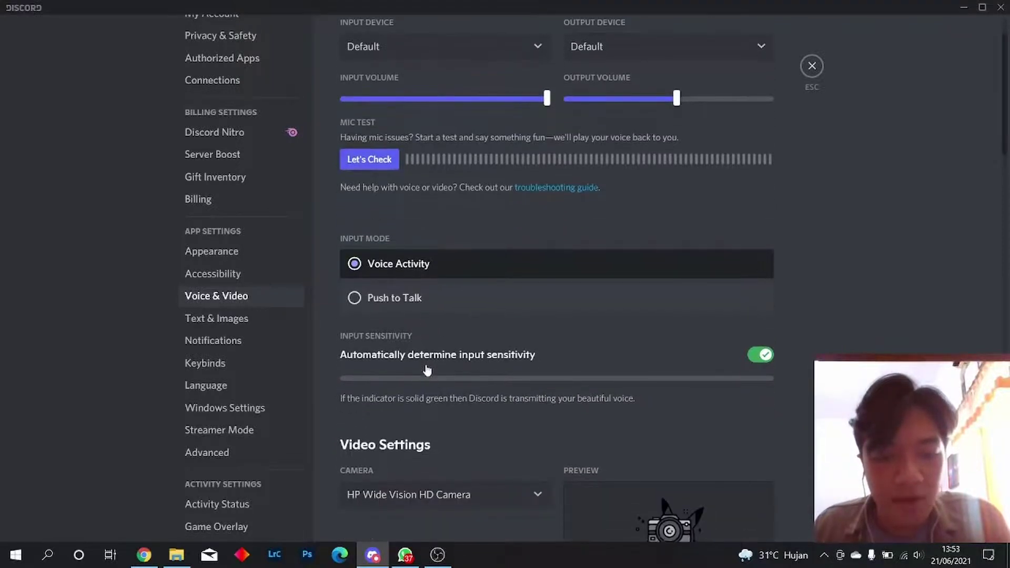
click(400, 302)
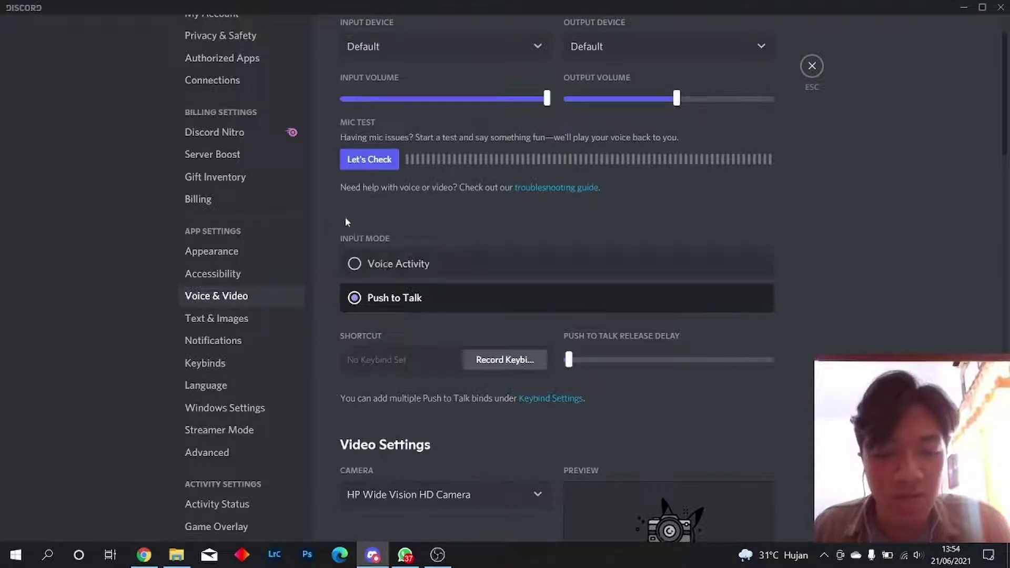
click(398, 265)
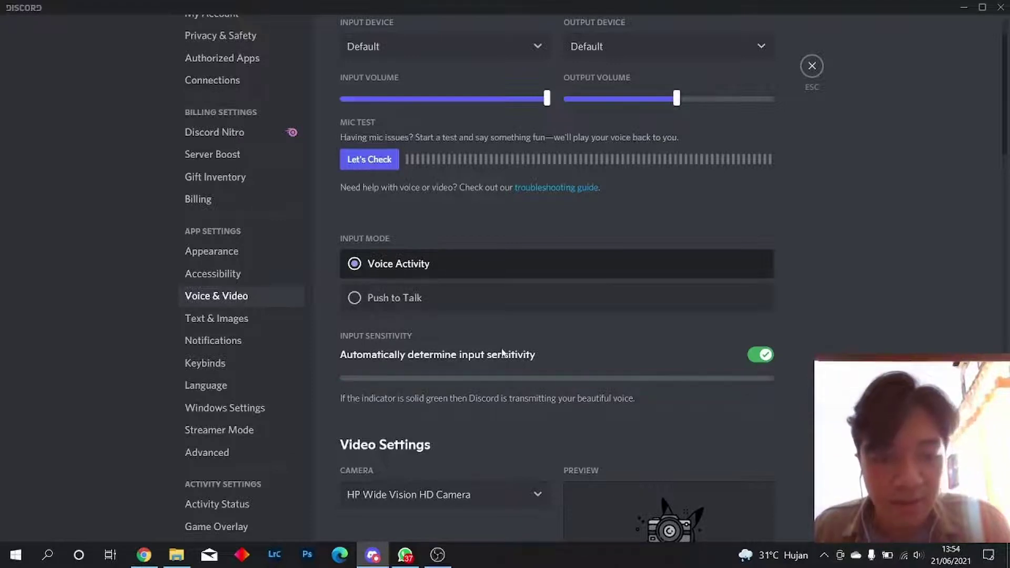
scroll(502, 352, down, 1)
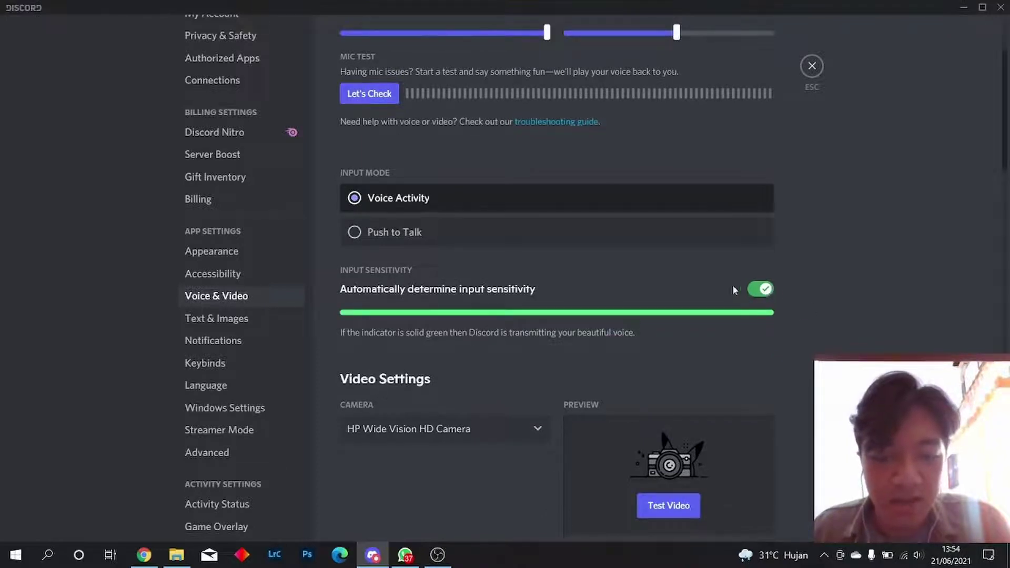
Try manual input sensitivity with a slightly lower threshold and turn automatic sensitivity back on.
click(761, 291)
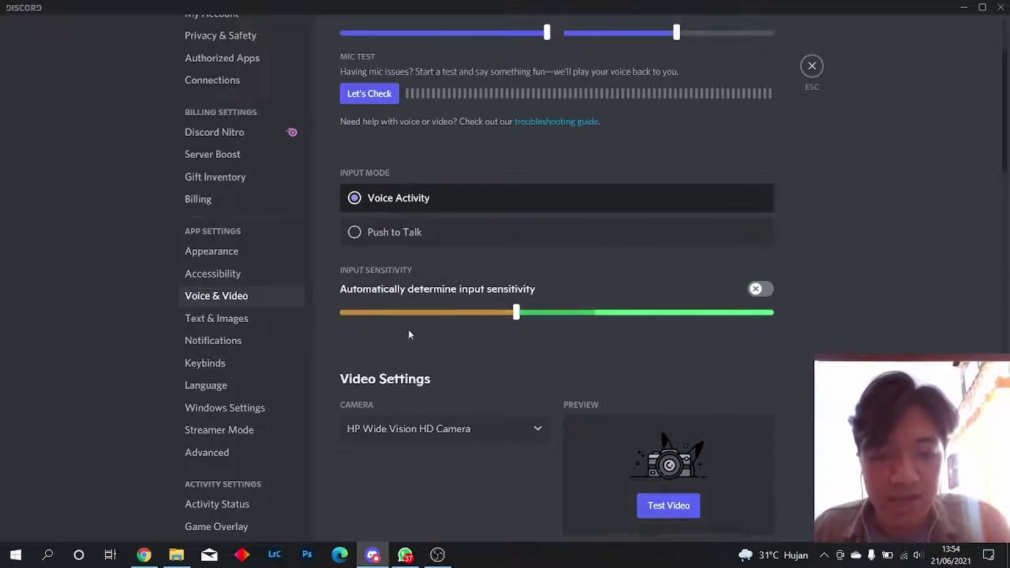
drag(516, 312, 481, 312)
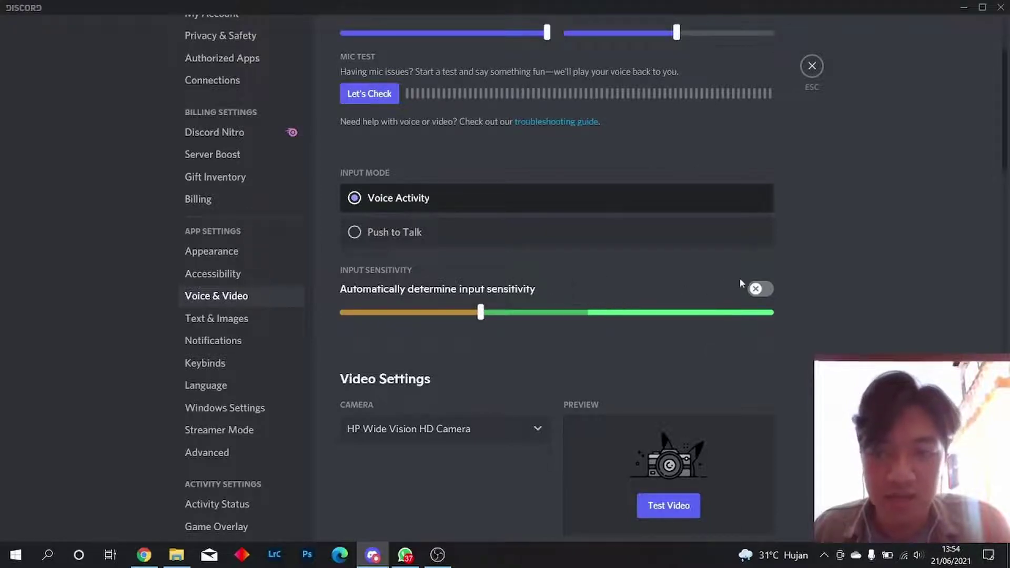
click(767, 289)
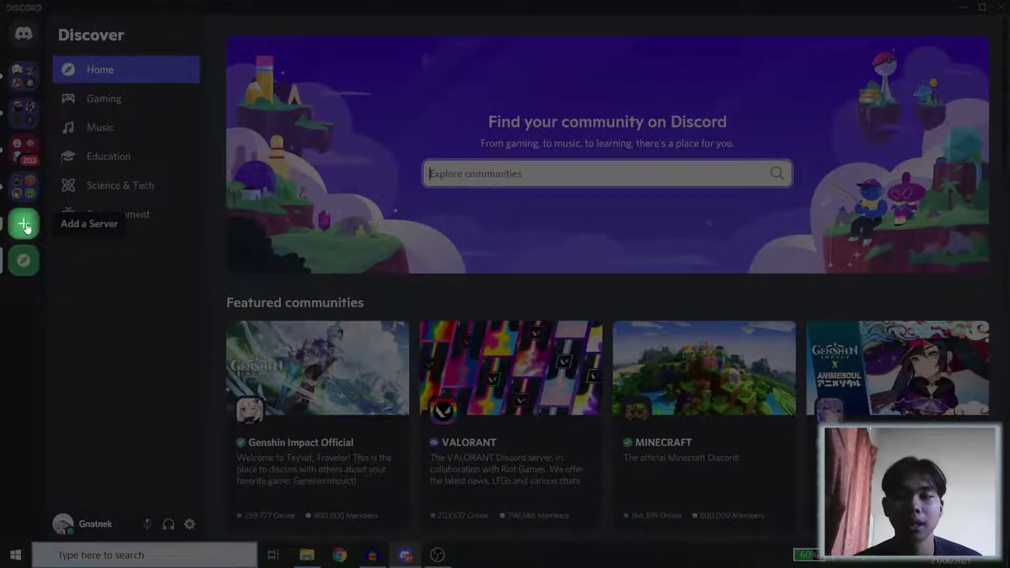
Start a new server with the Create My Own option and skip the question about its audience.
click(24, 225)
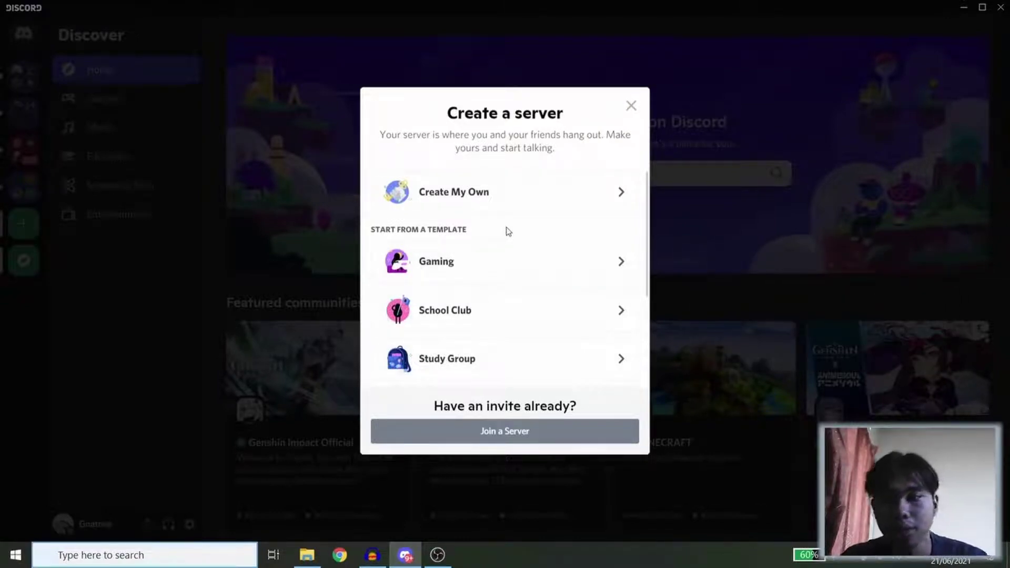
click(483, 193)
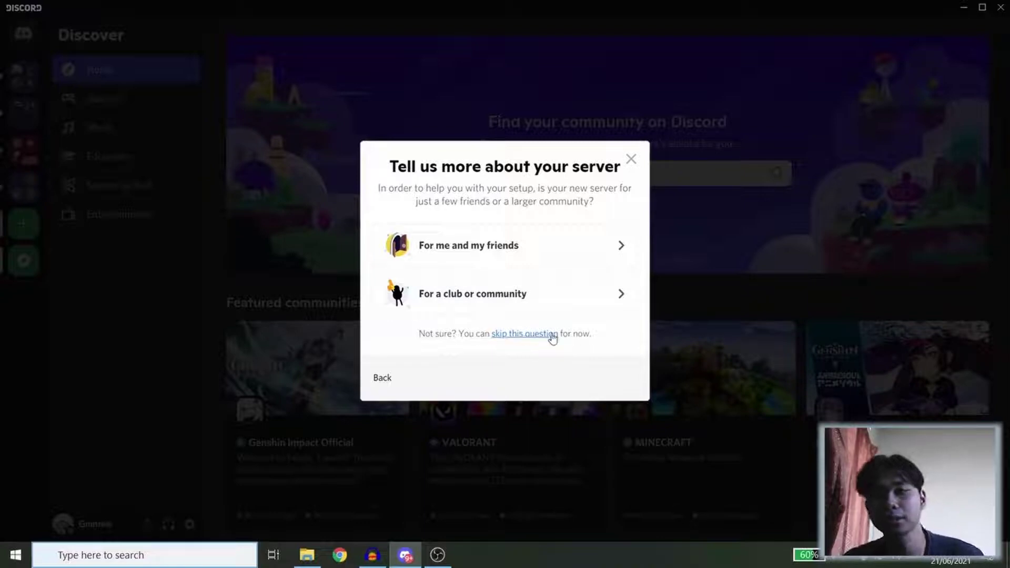
click(521, 334)
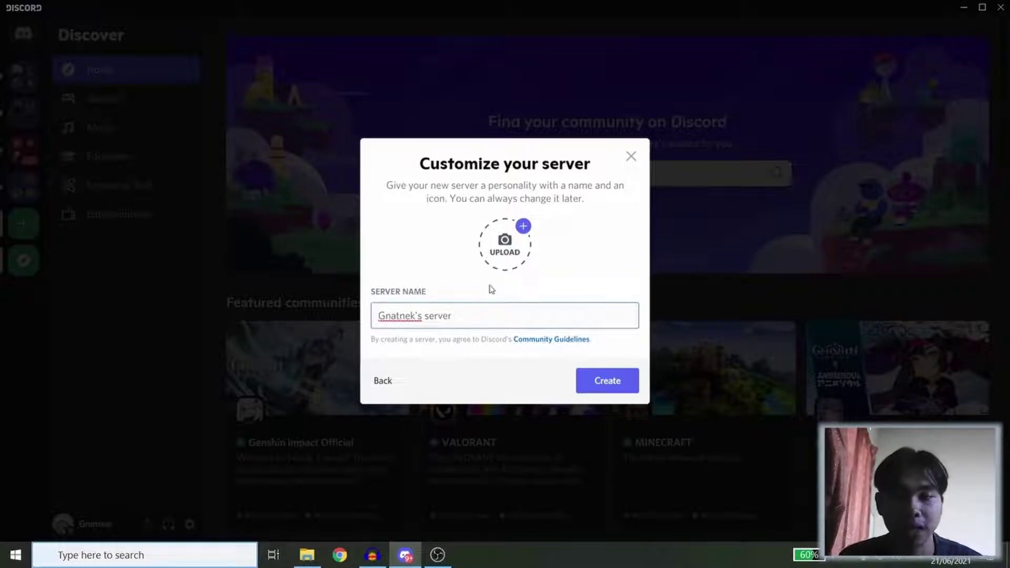
Upload EHUlhXI.jpg from Downloads as the server icon and create the server under the name "IF English - Create My Own".
click(505, 246)
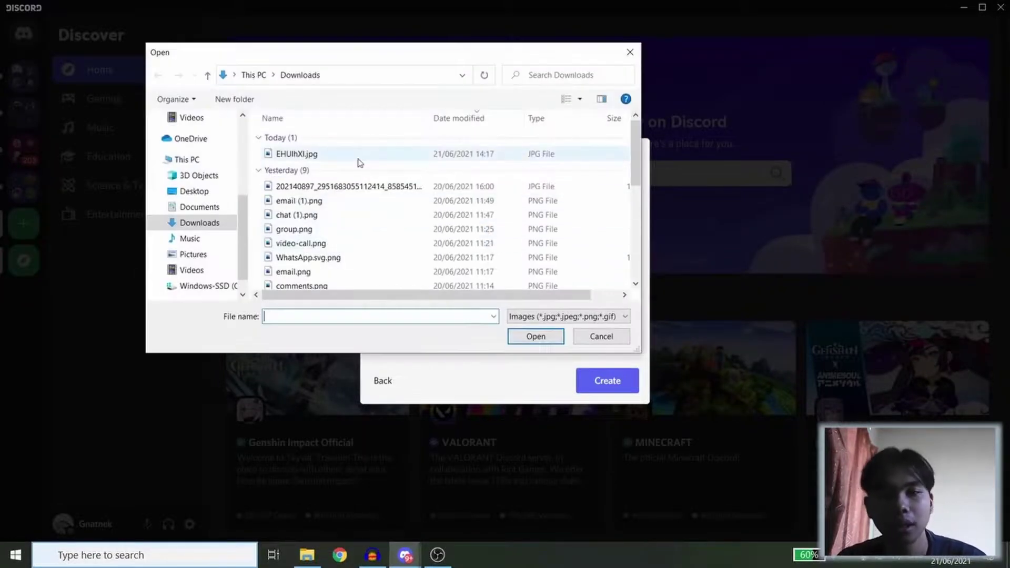
double_click(357, 157)
click(489, 311)
key(ctrl+a)
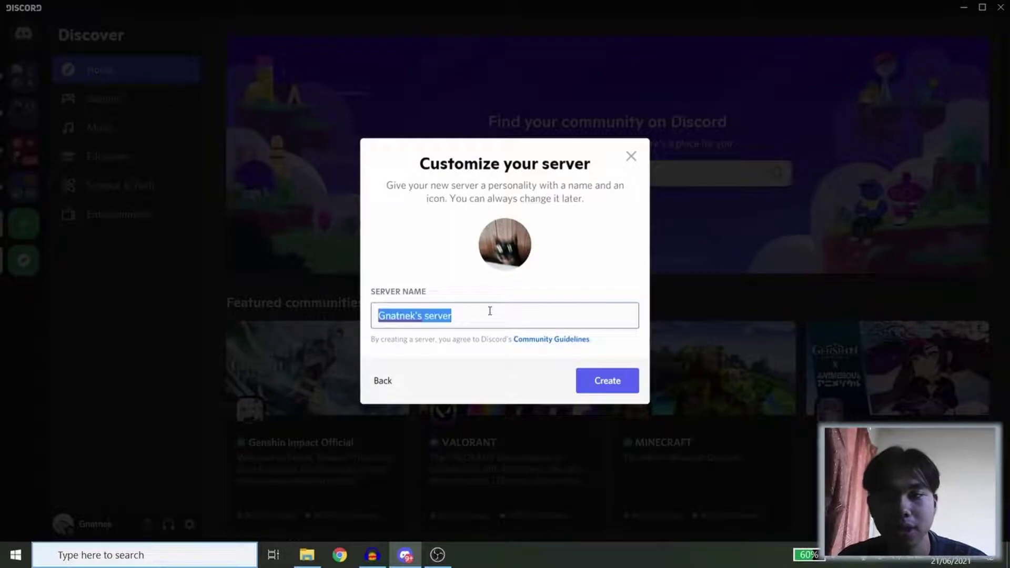
text(If)
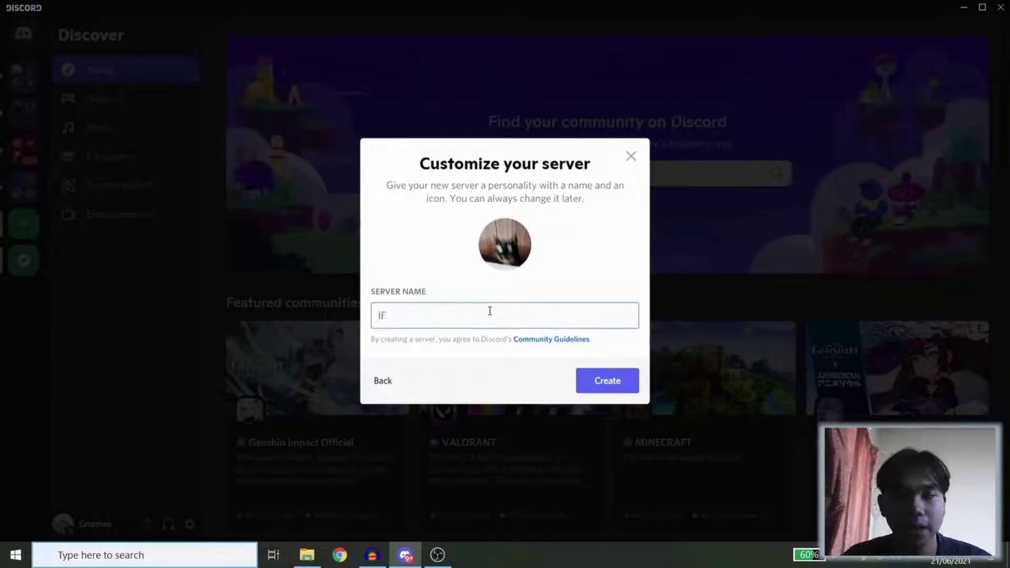
text( English - Create My)
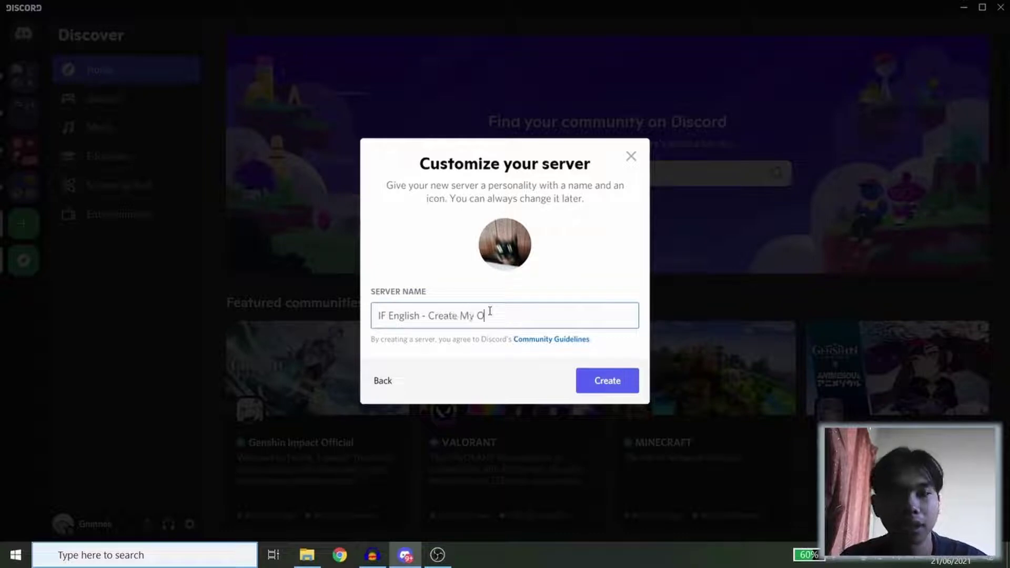
text( Own)
click(599, 377)
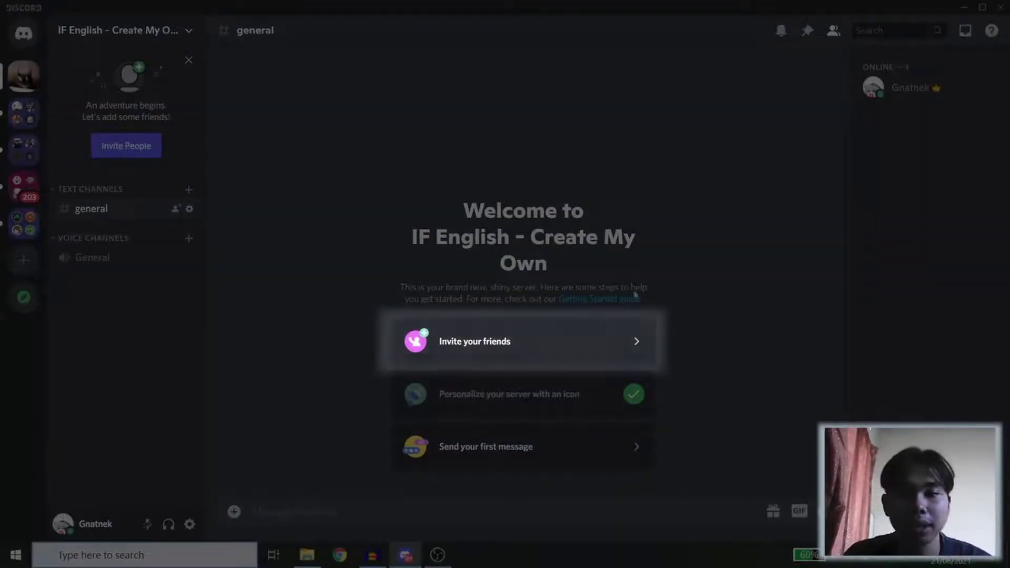
Copy the new server's invite link for friends and check it in the clipboard history.
click(518, 342)
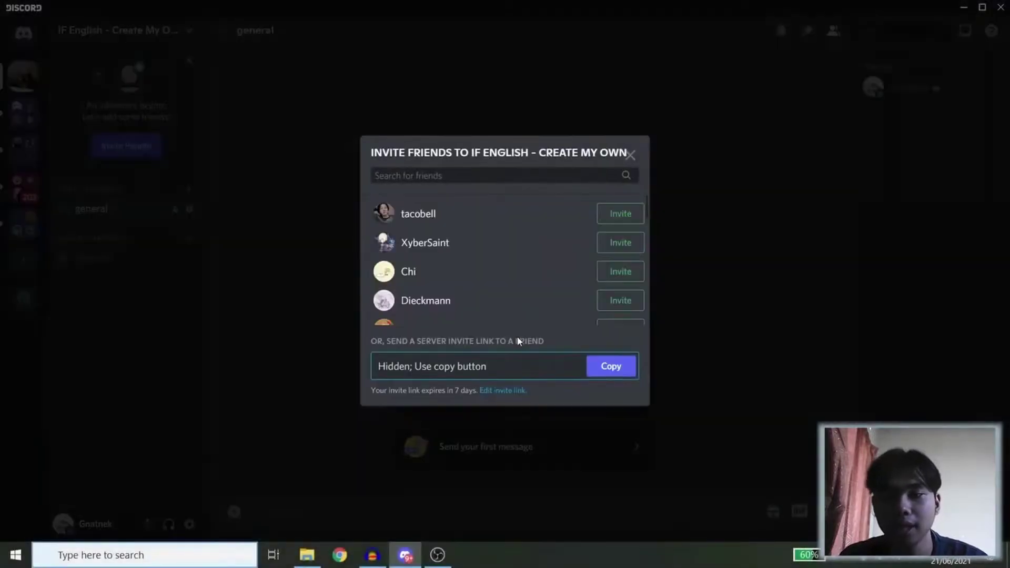
click(599, 368)
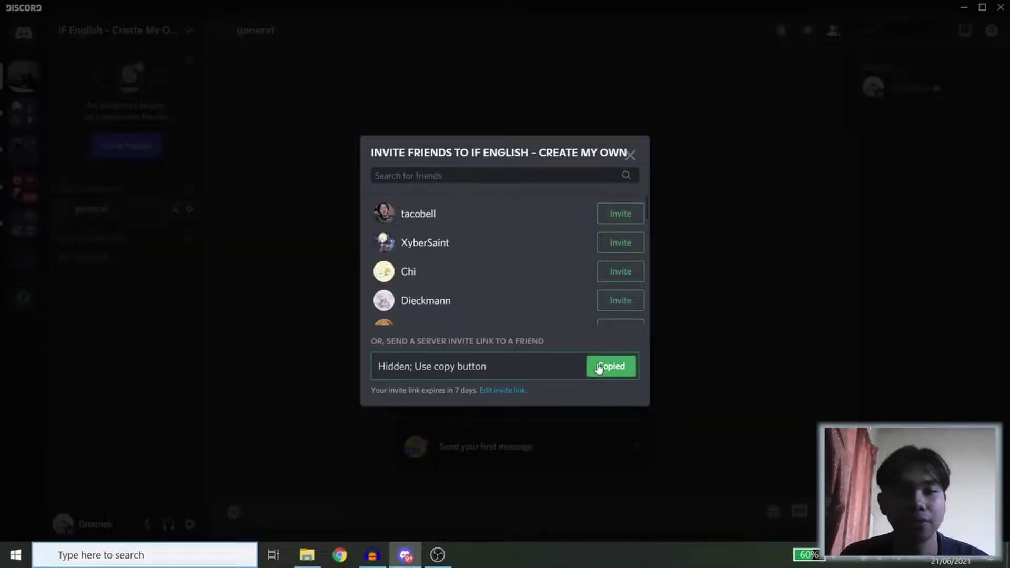
key(super+v)
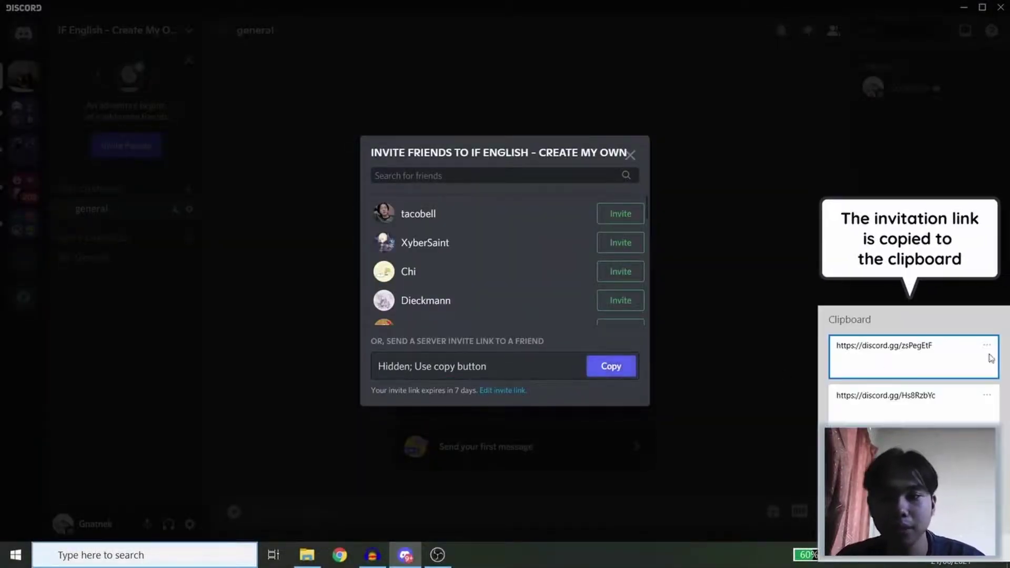
click(582, 340)
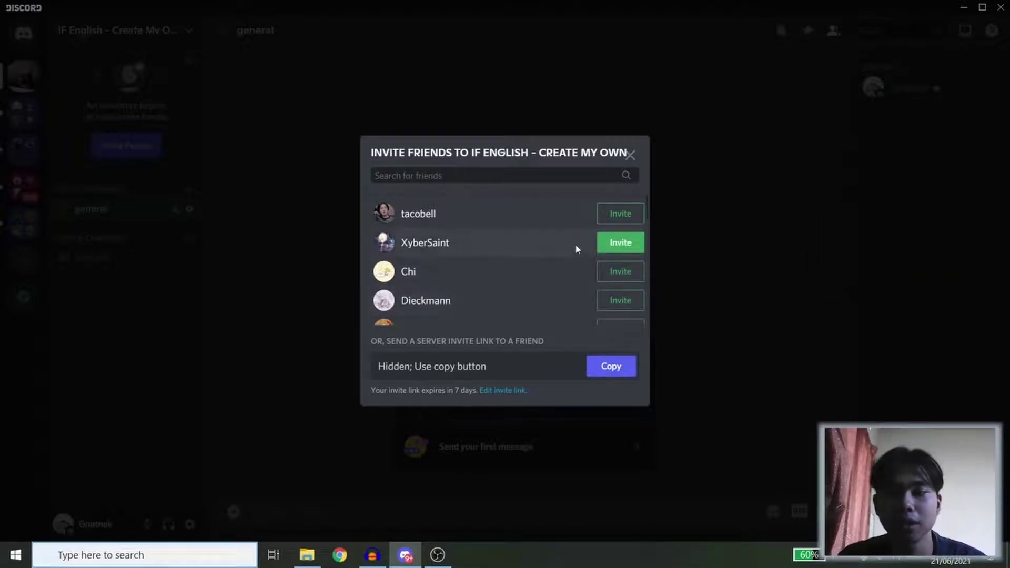
Send a server invitation to the first friend listed, and open Invite People again from the server's own options.
click(614, 218)
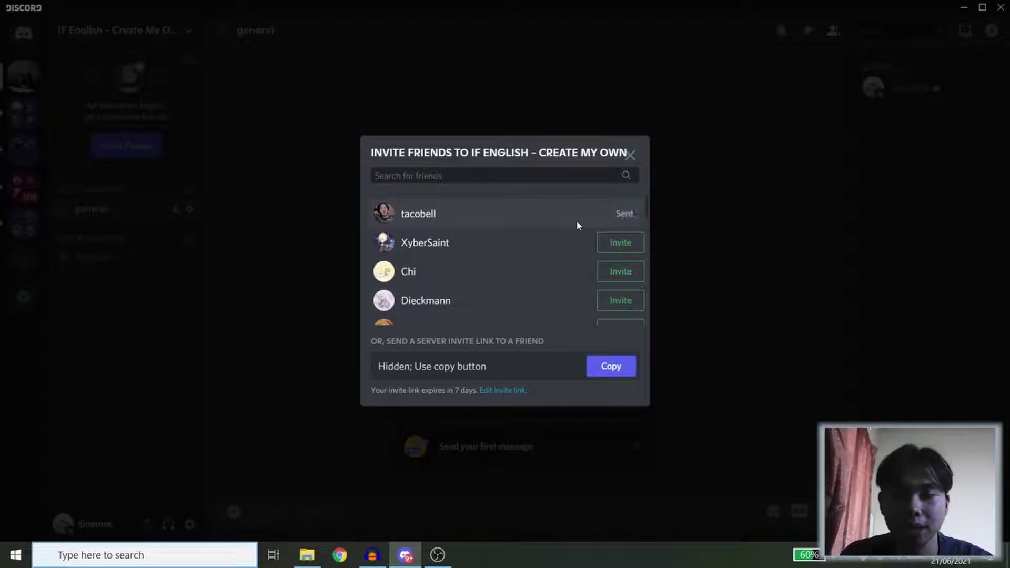
click(675, 202)
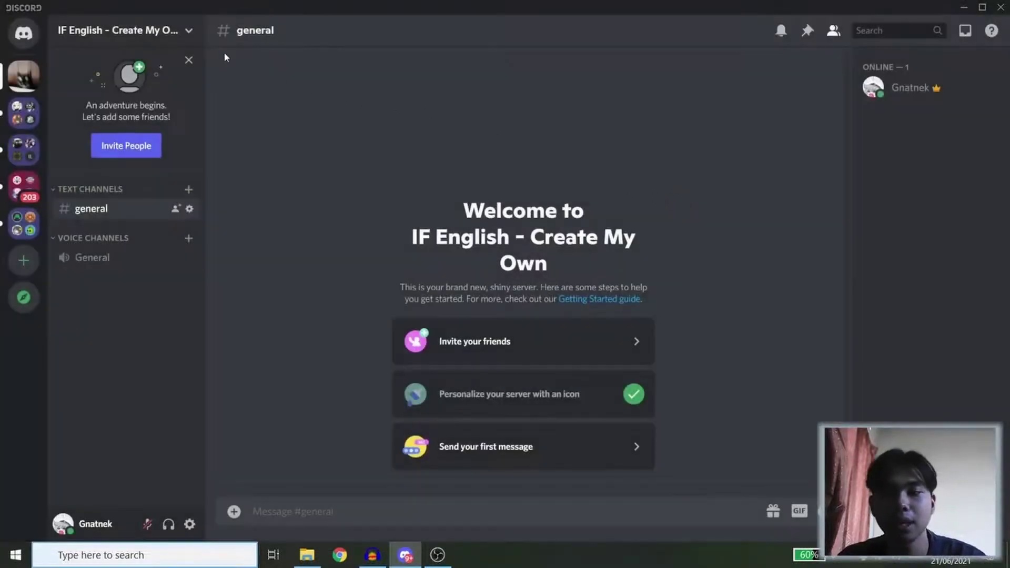
click(189, 30)
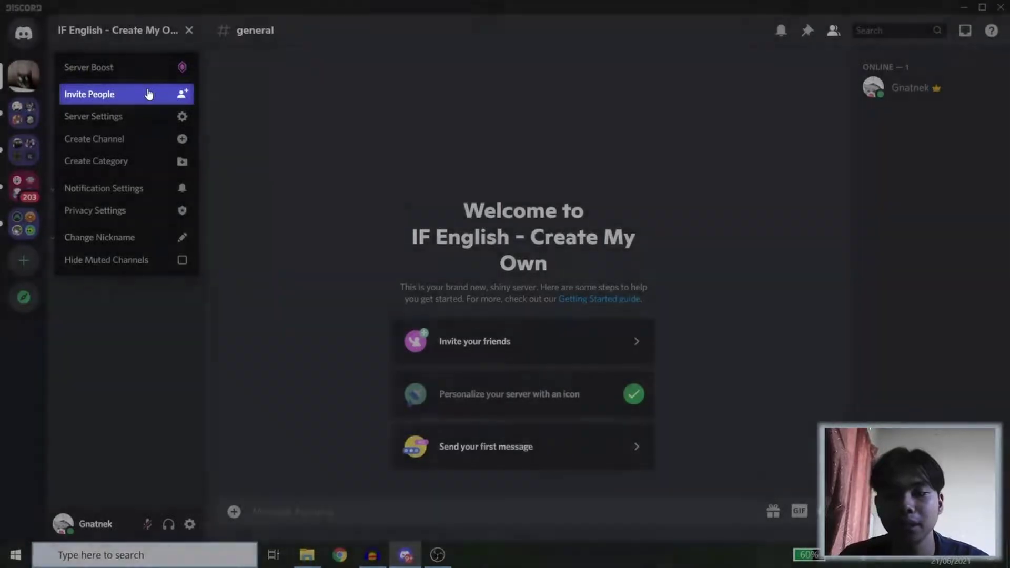
click(149, 93)
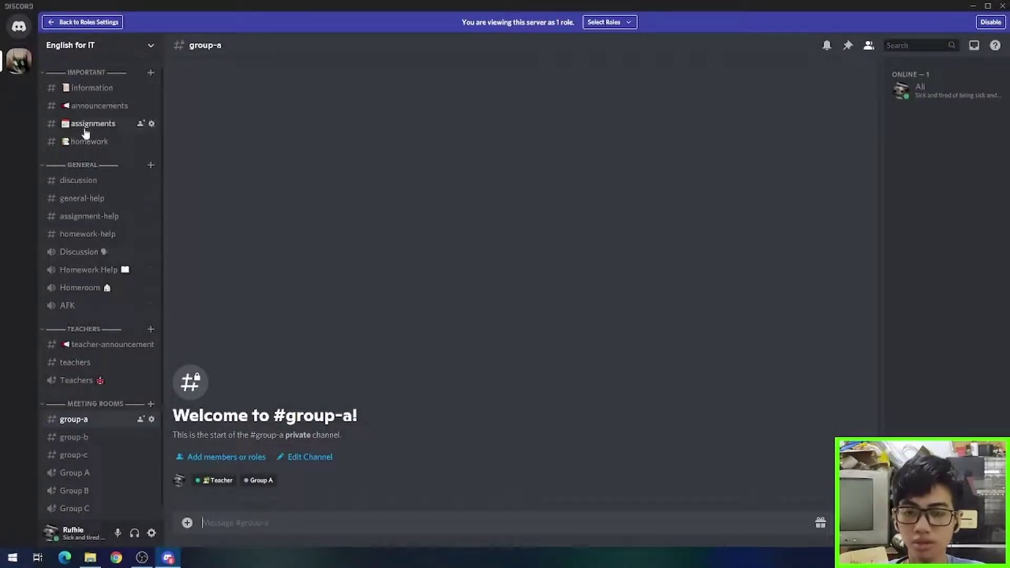
Review the English for IT channels visible to the Teacher role, and switch the role preview to Group A only.
scroll(90, 474, down, 1)
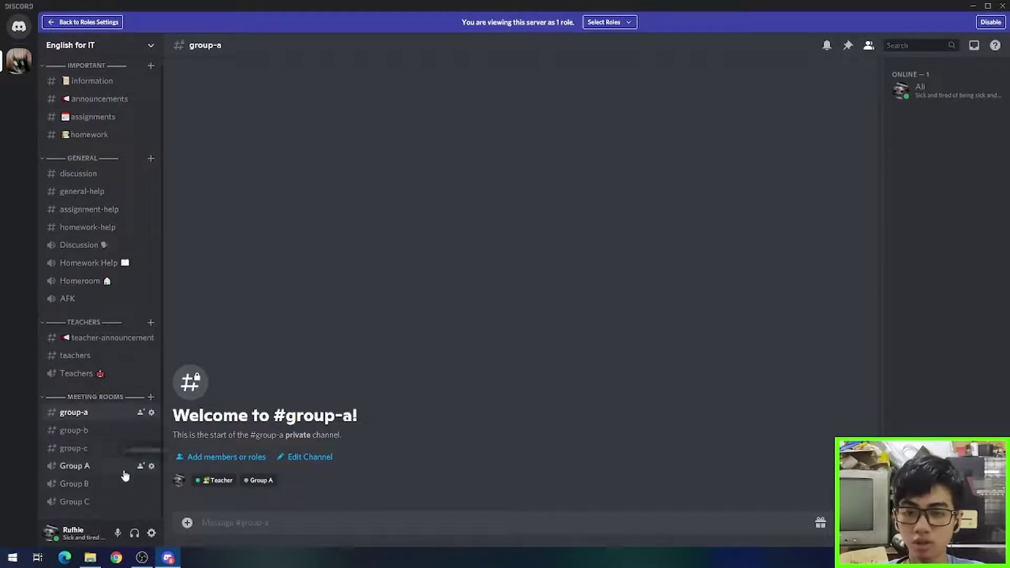
click(626, 24)
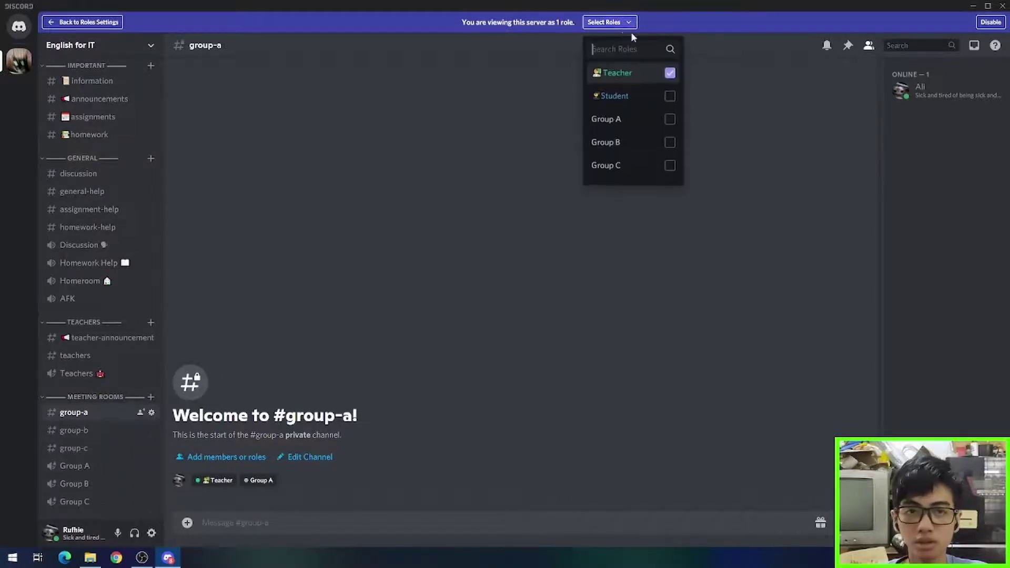
click(667, 76)
click(669, 120)
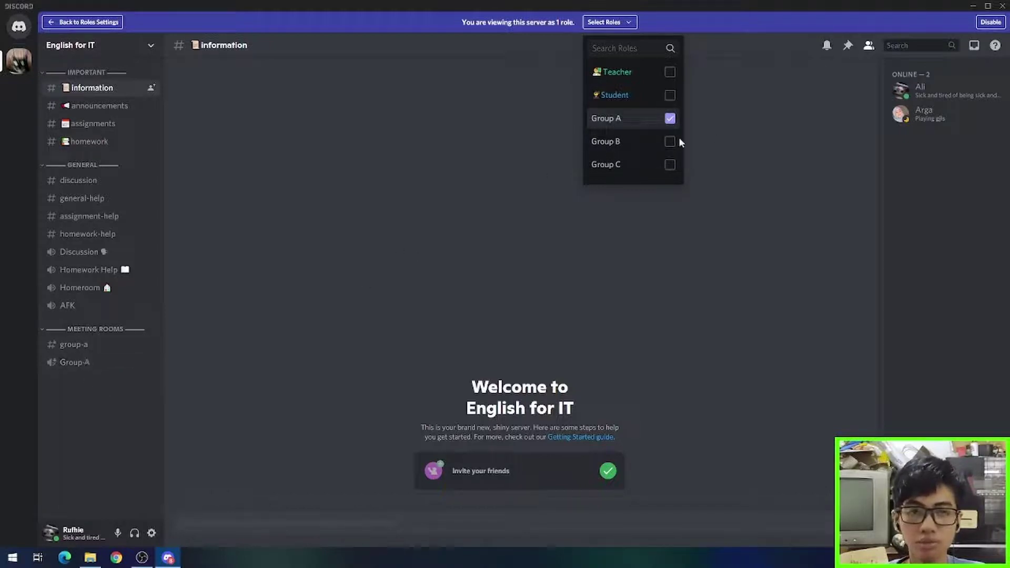
Preview the server as Group B and as Group C, clear all selected roles and leave the role preview.
click(664, 118)
click(666, 142)
click(666, 142)
click(666, 165)
click(666, 165)
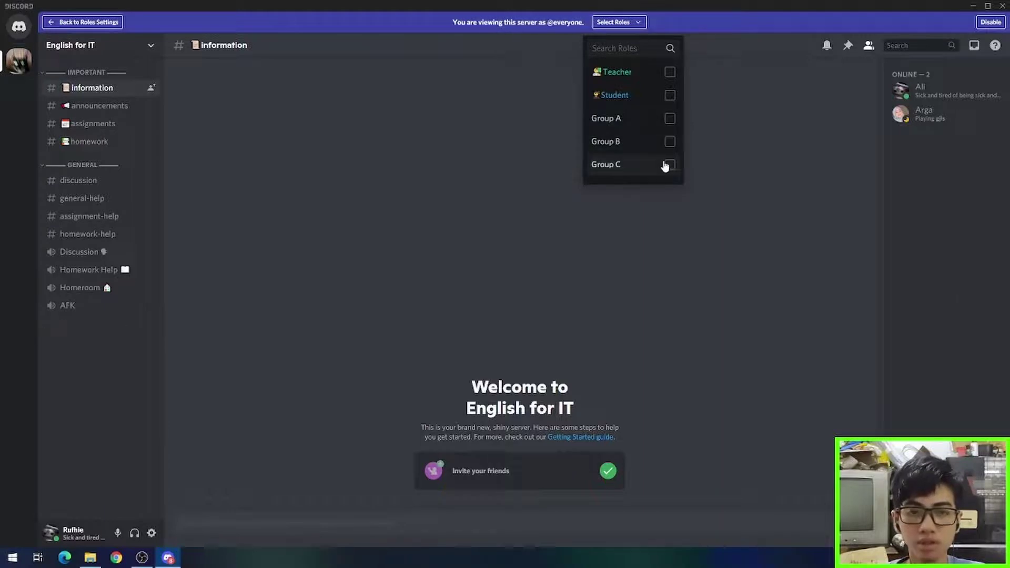
click(989, 23)
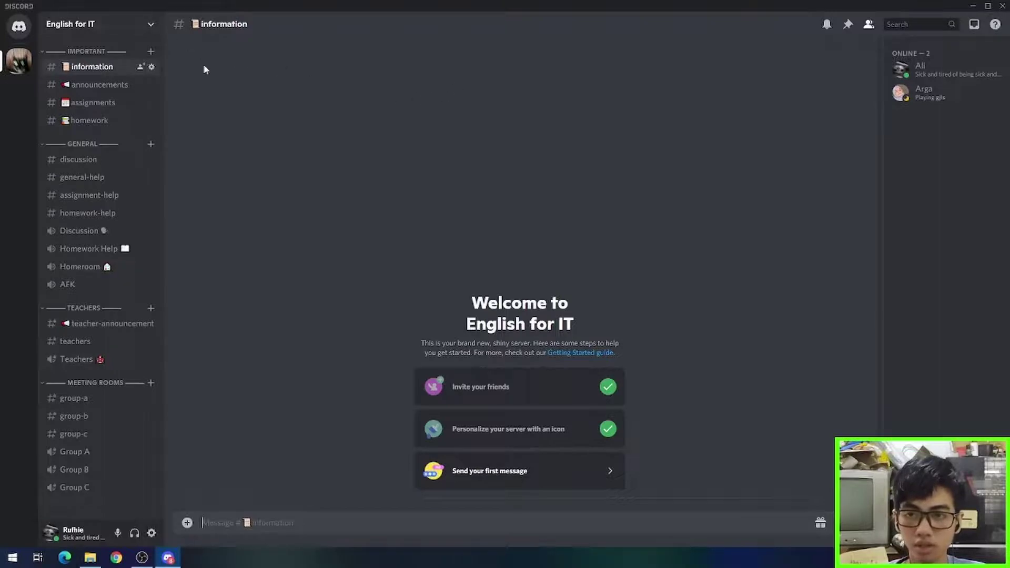
Create a new role in the English for IT server settings and name it "Group D".
click(150, 24)
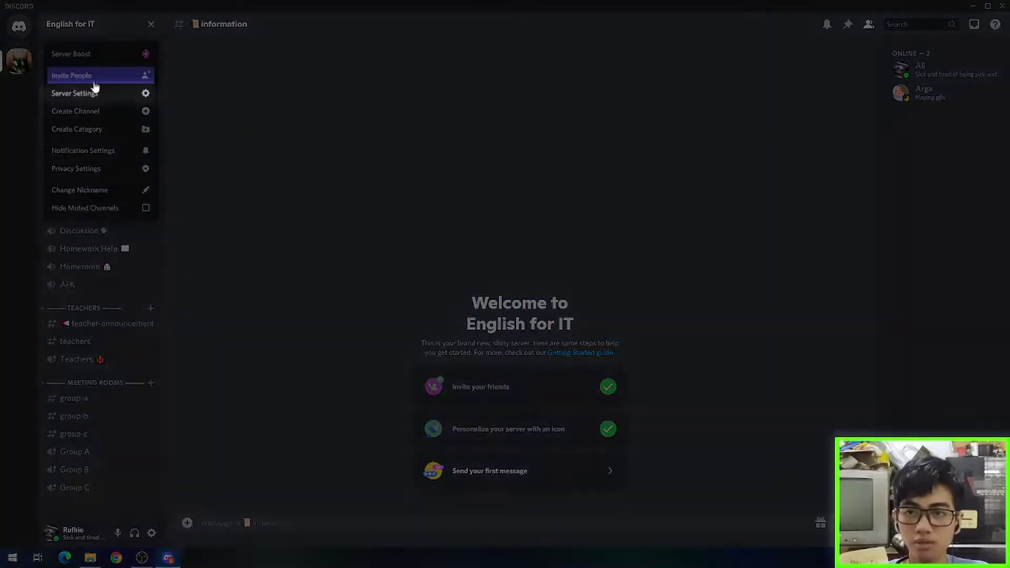
click(97, 94)
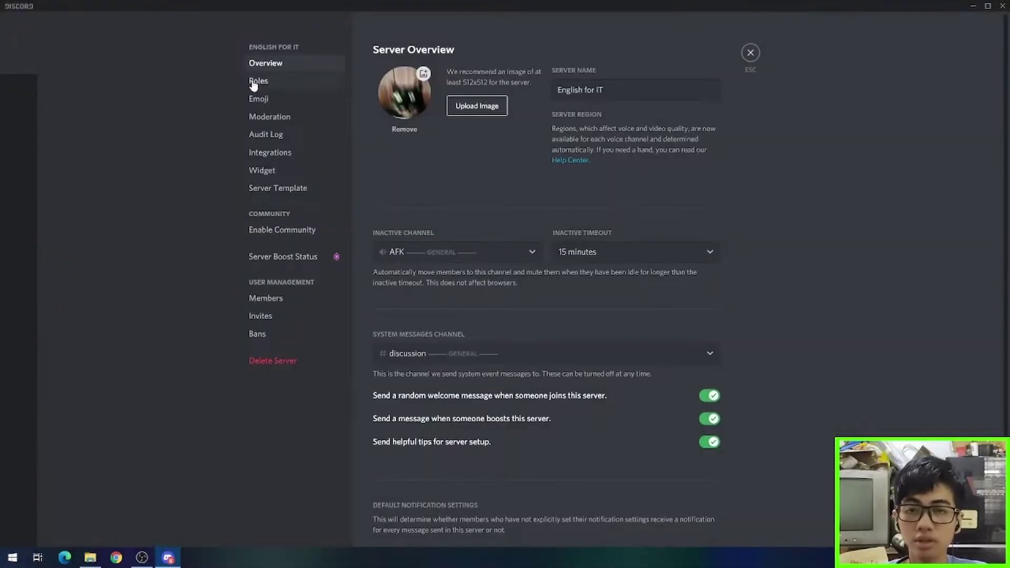
click(257, 82)
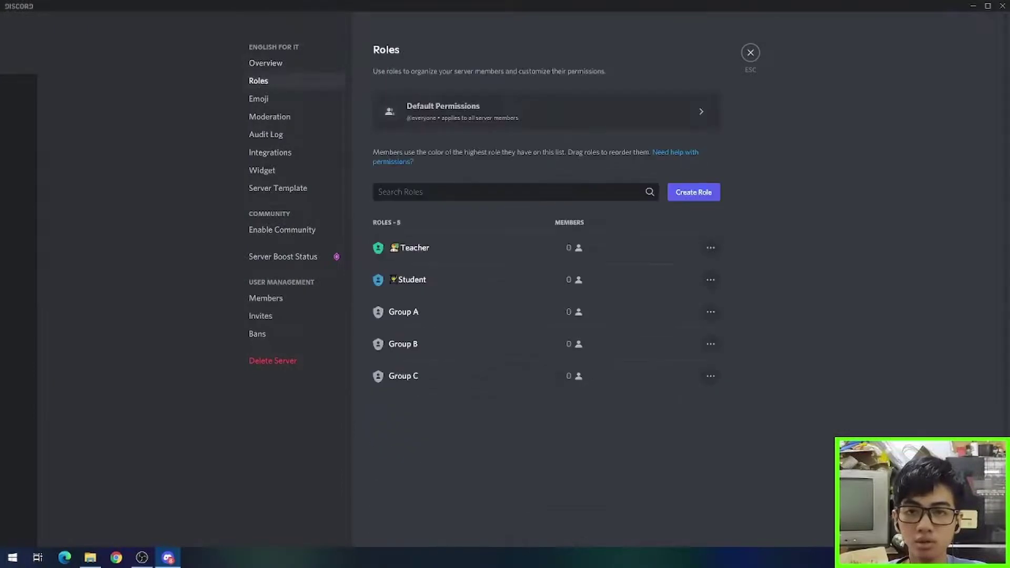
click(710, 194)
triple_click(526, 128)
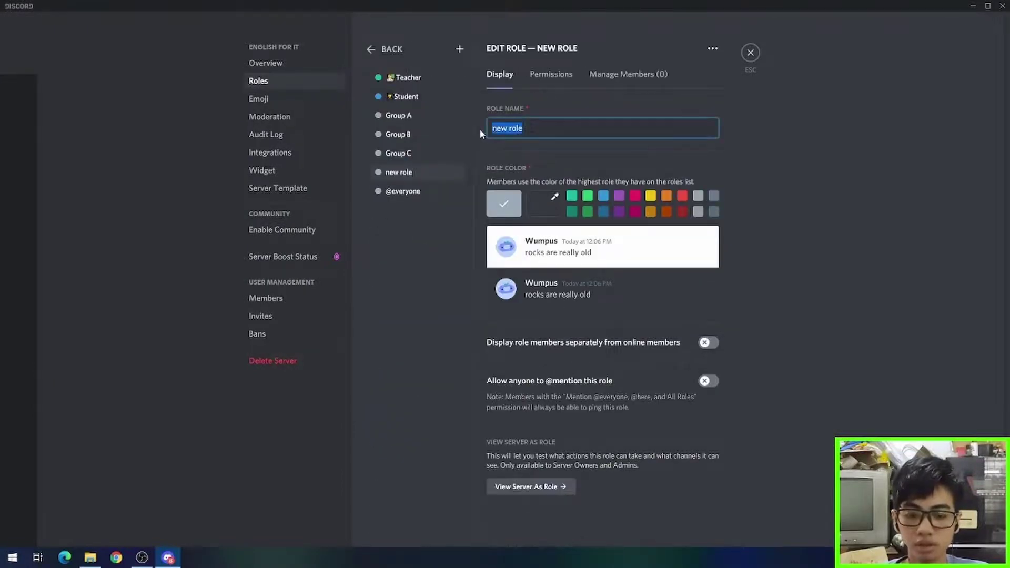
text(Gru)
key(BackSpace)
text(oup D)
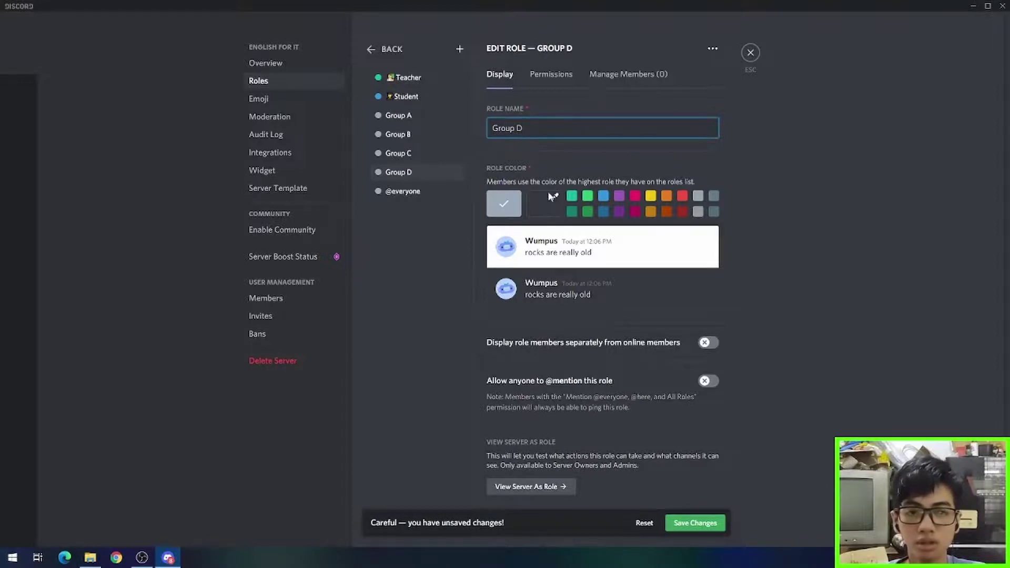
Try a dark teal and a custom colour for the Group D role and return to the default colour.
click(573, 212)
click(544, 204)
click(504, 204)
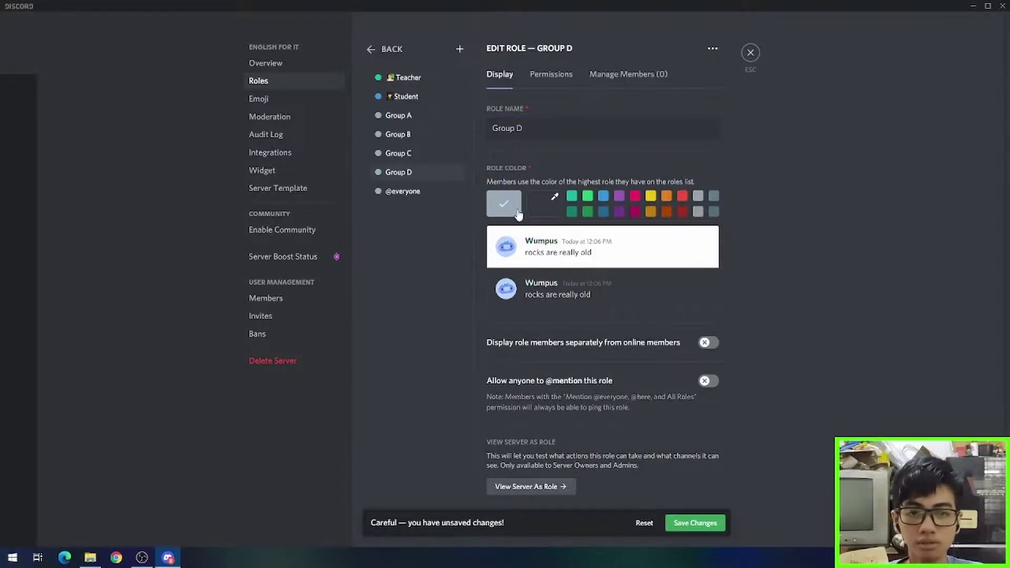
View the Group D role's permissions and add both listed server members to the role.
click(549, 74)
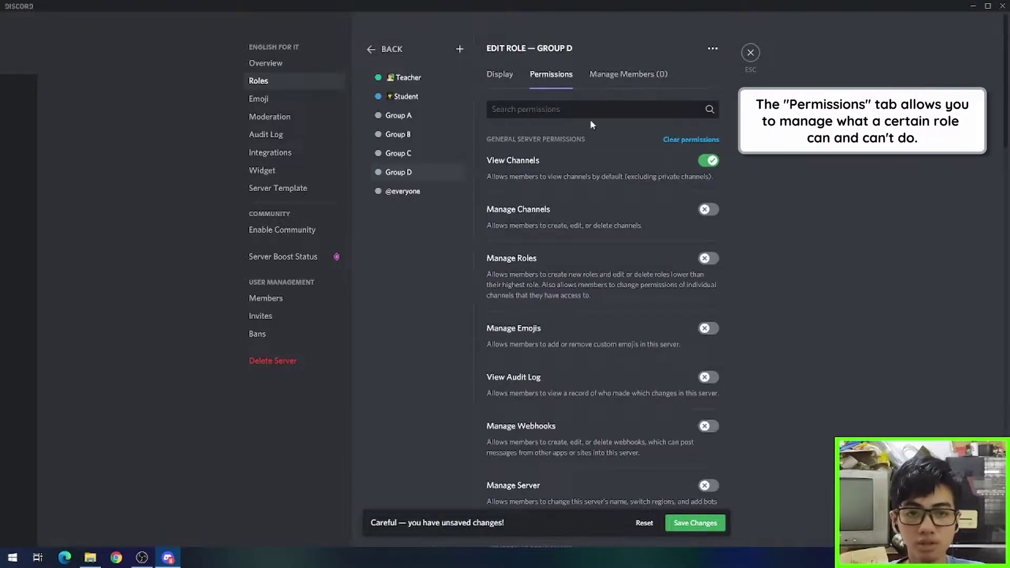
click(626, 78)
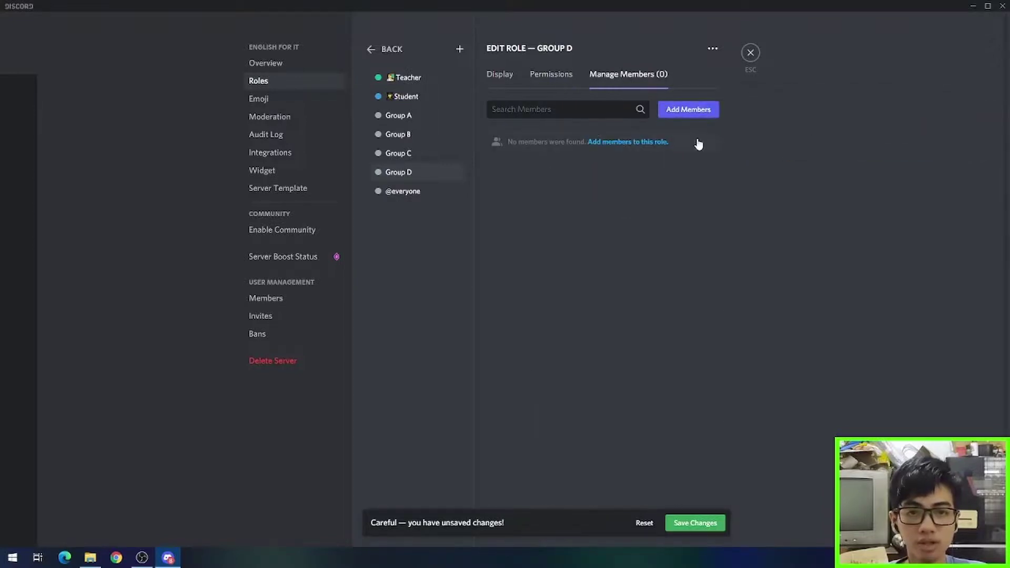
click(691, 113)
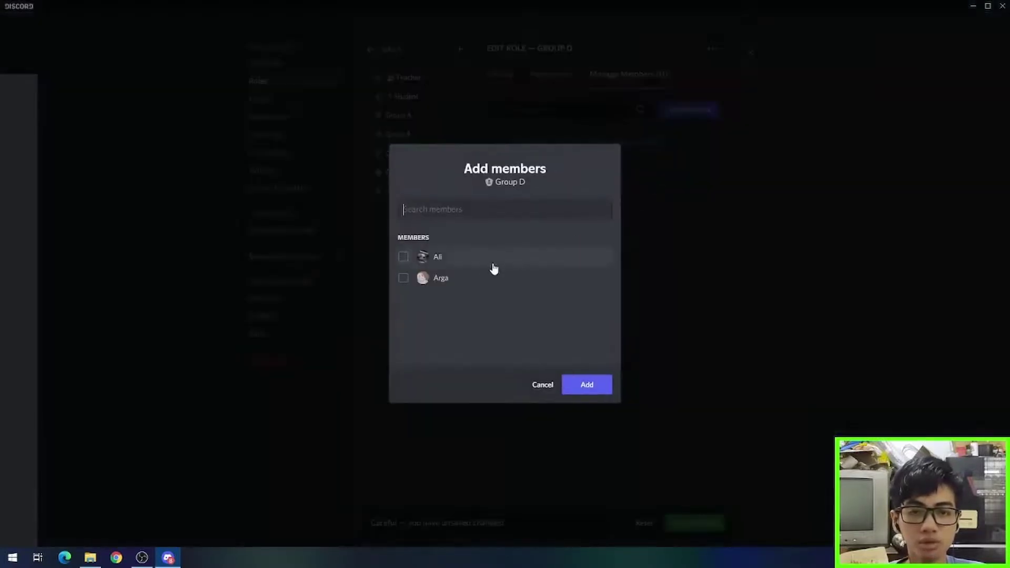
click(468, 278)
click(473, 266)
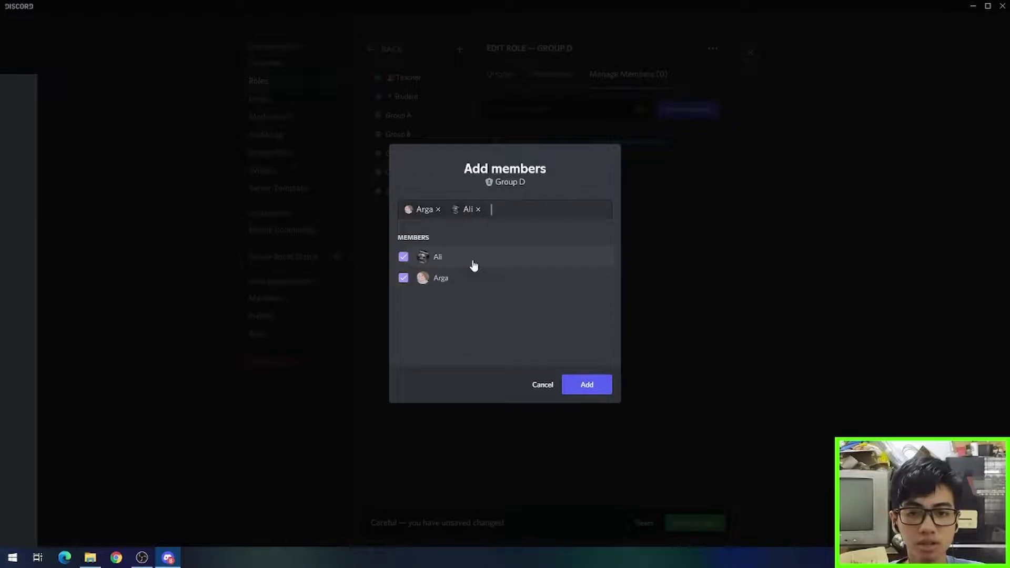
click(474, 280)
click(480, 260)
click(537, 259)
click(515, 280)
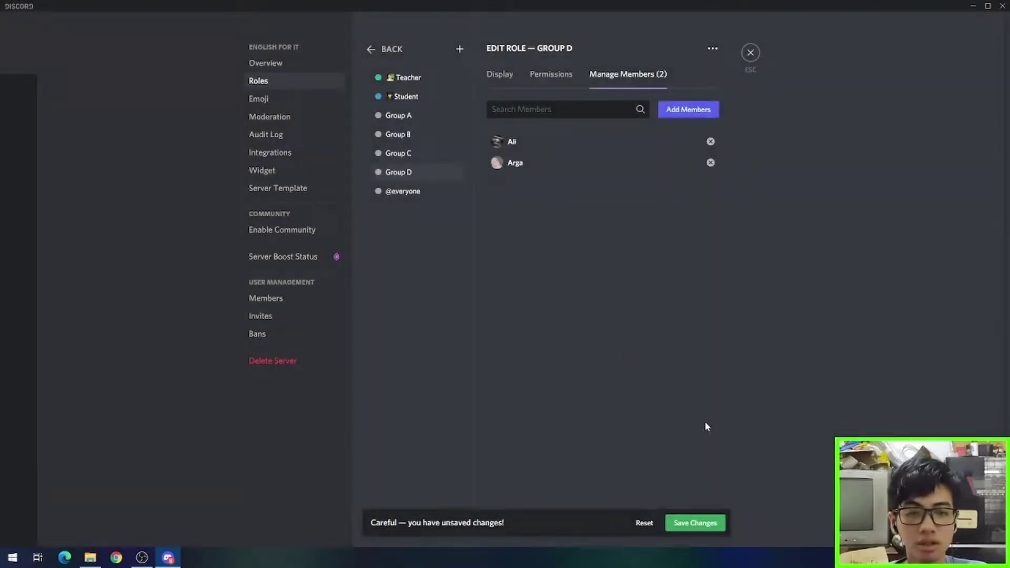
Save the Group D role changes and leave the server settings.
click(702, 524)
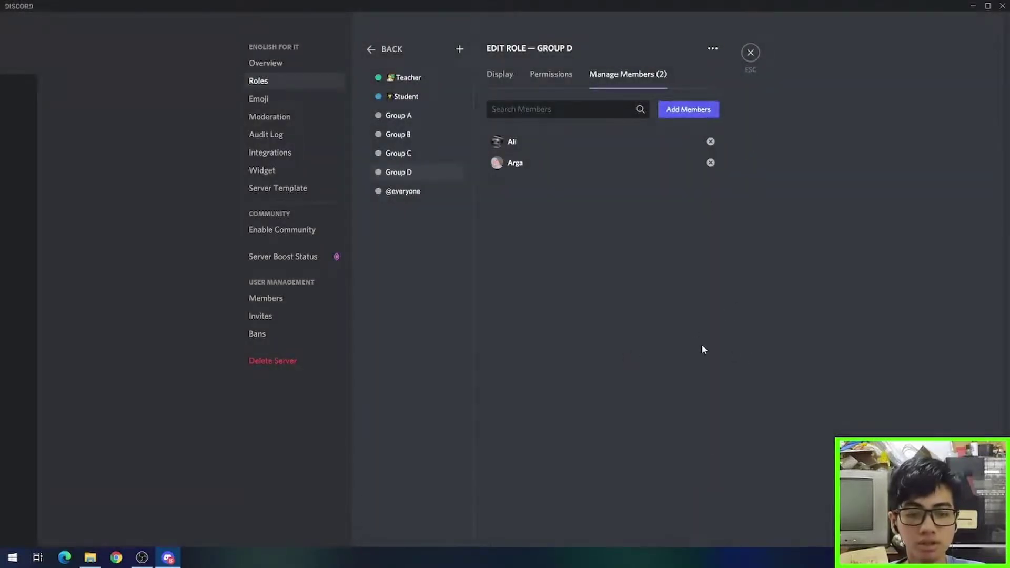
click(750, 53)
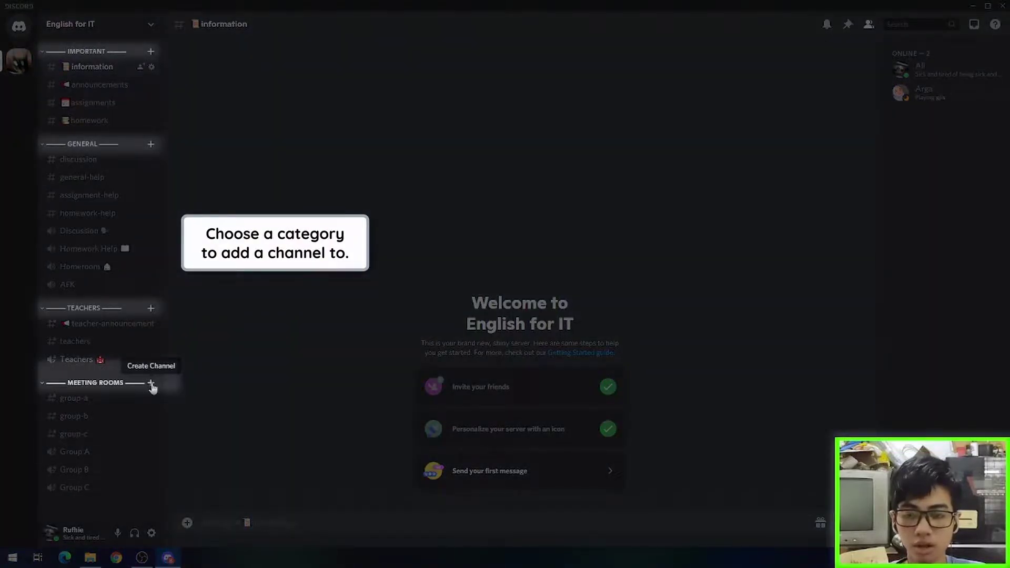
Create a private text channel named "group-d" in the Meeting Rooms category, with access for the Group D role.
click(151, 383)
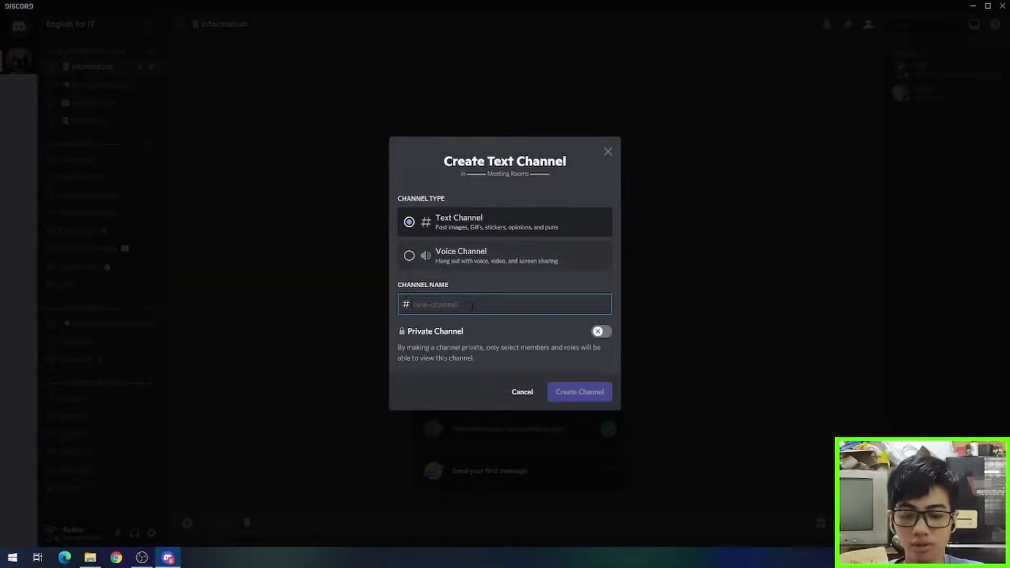
text(group-d)
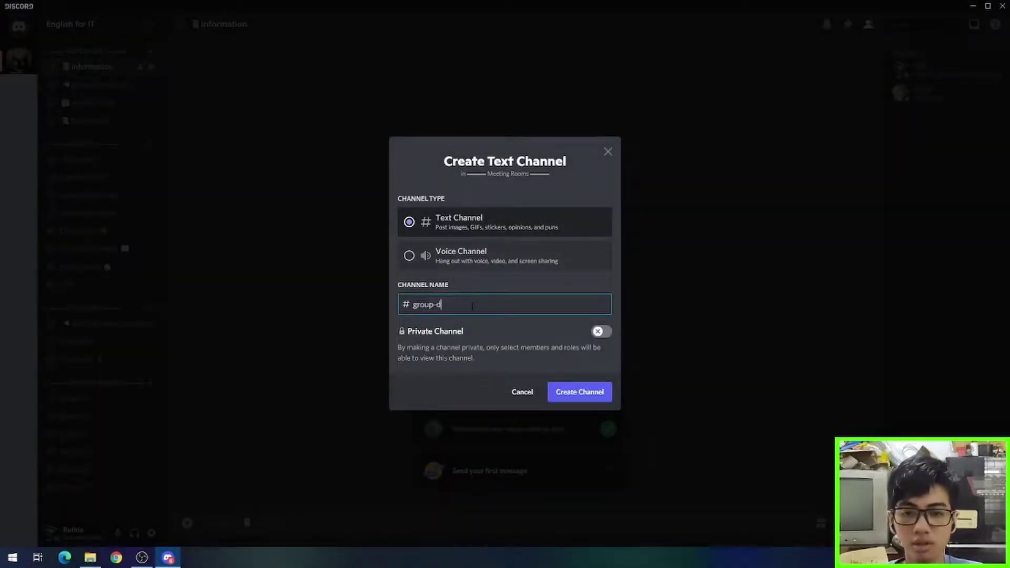
click(602, 331)
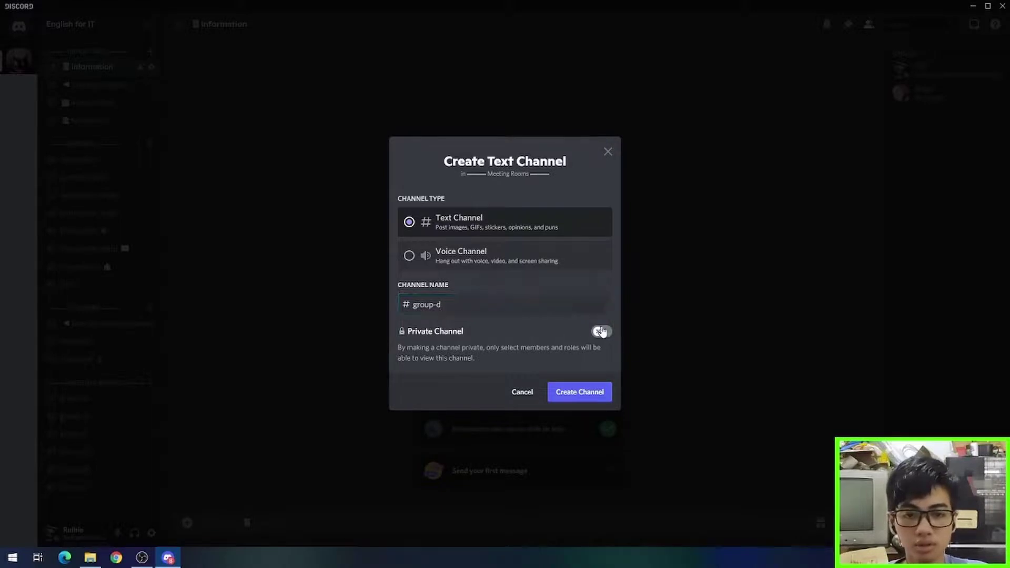
click(602, 331)
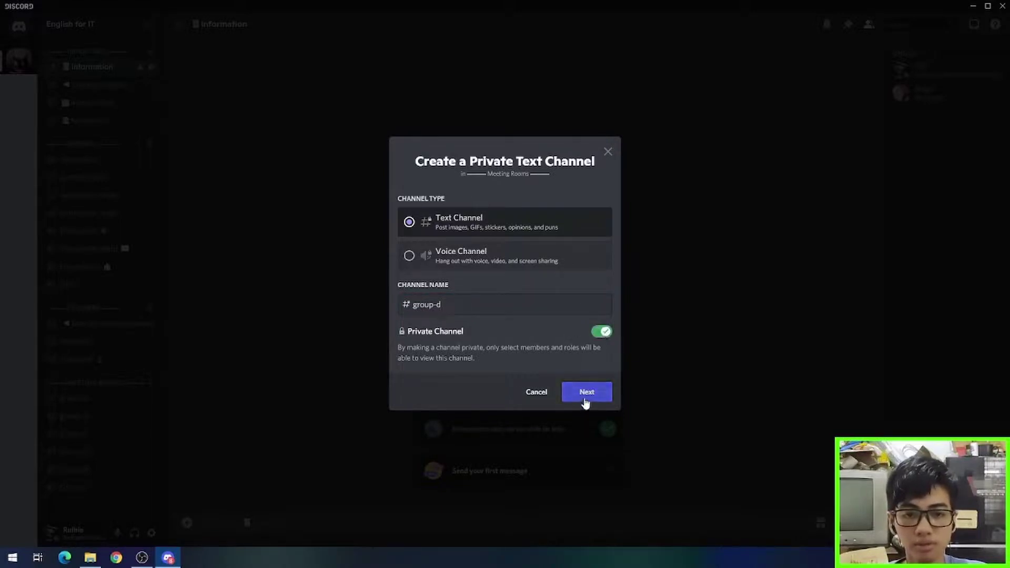
click(584, 399)
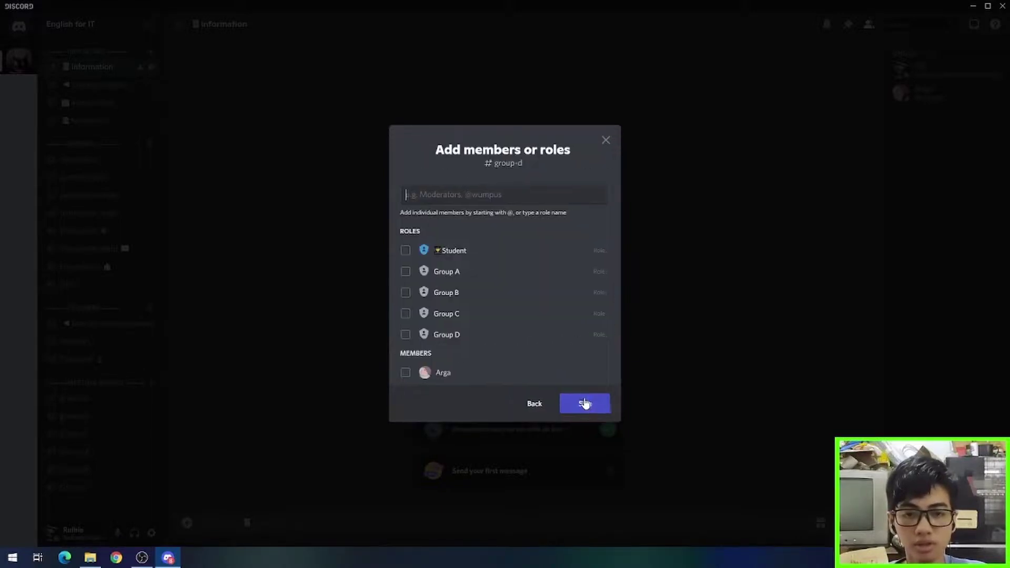
click(475, 337)
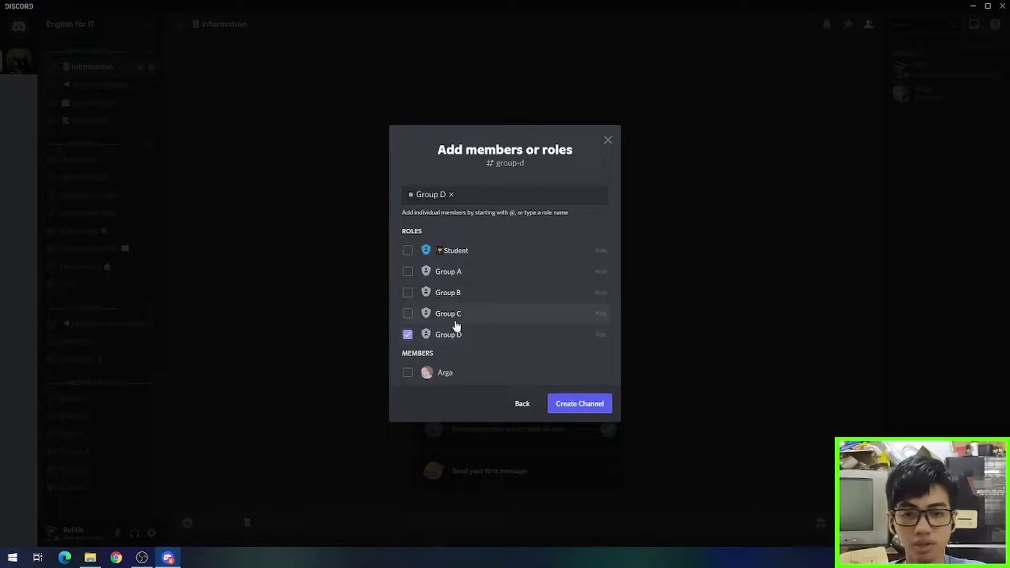
click(577, 405)
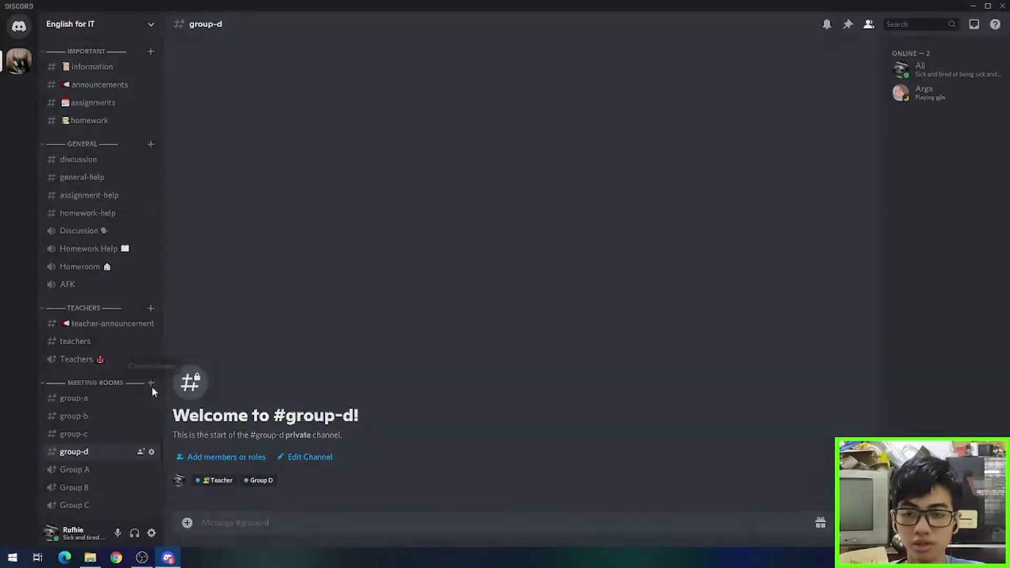
Create a private voice channel named "Group D" in the Meeting Rooms category, with access for the Group D role.
click(151, 384)
click(470, 257)
click(464, 305)
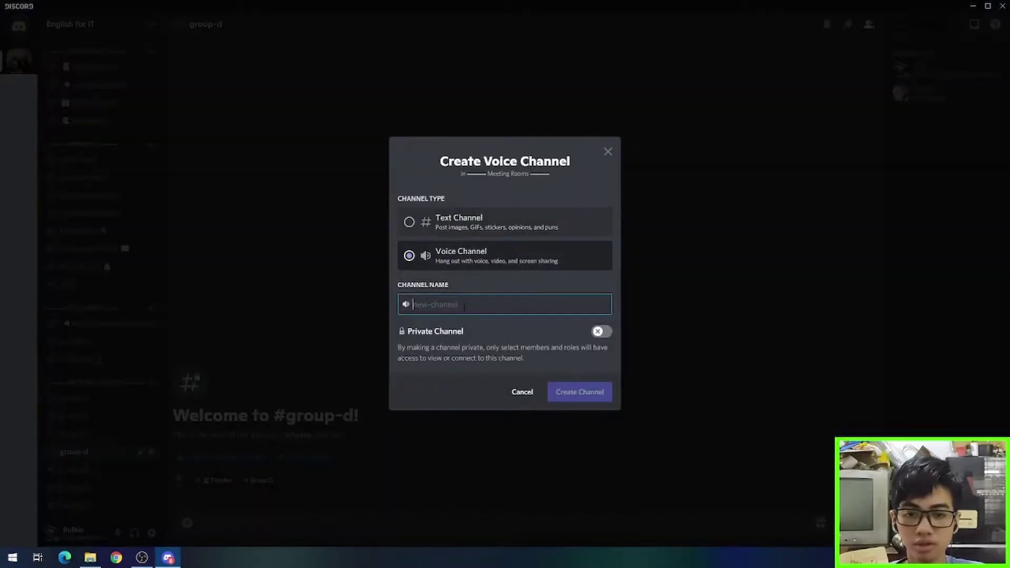
text(Group D)
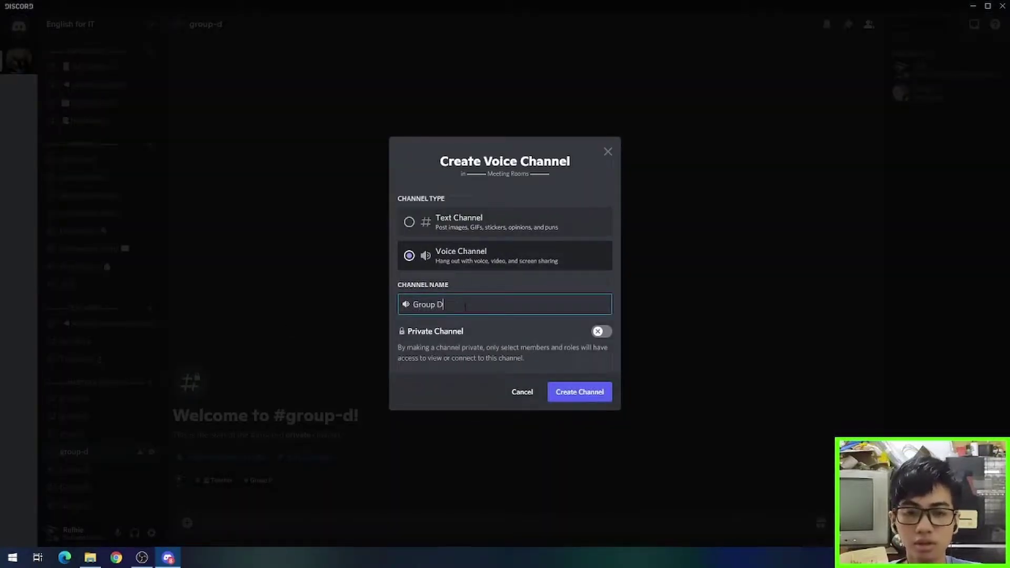
click(600, 332)
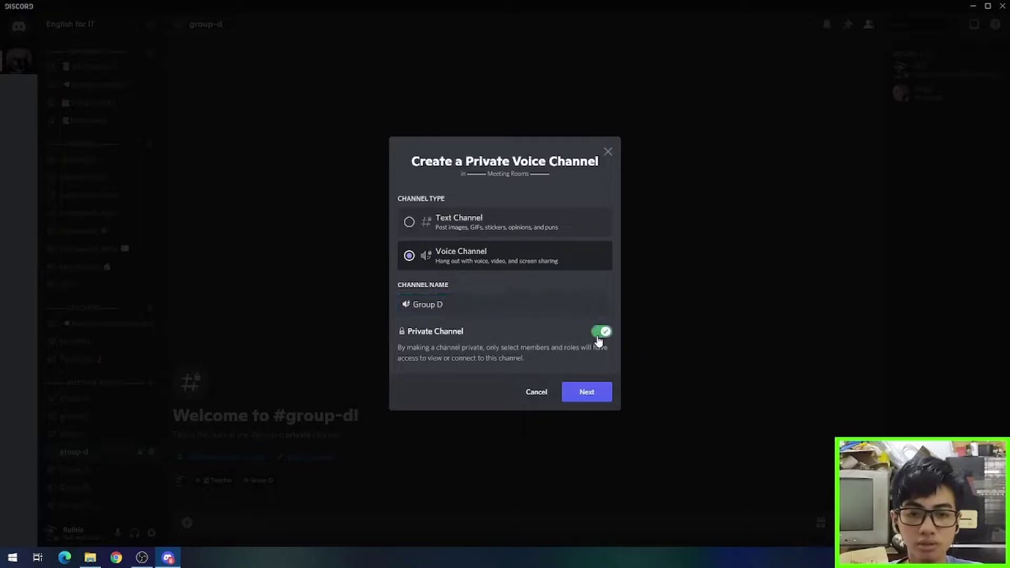
click(587, 402)
click(466, 337)
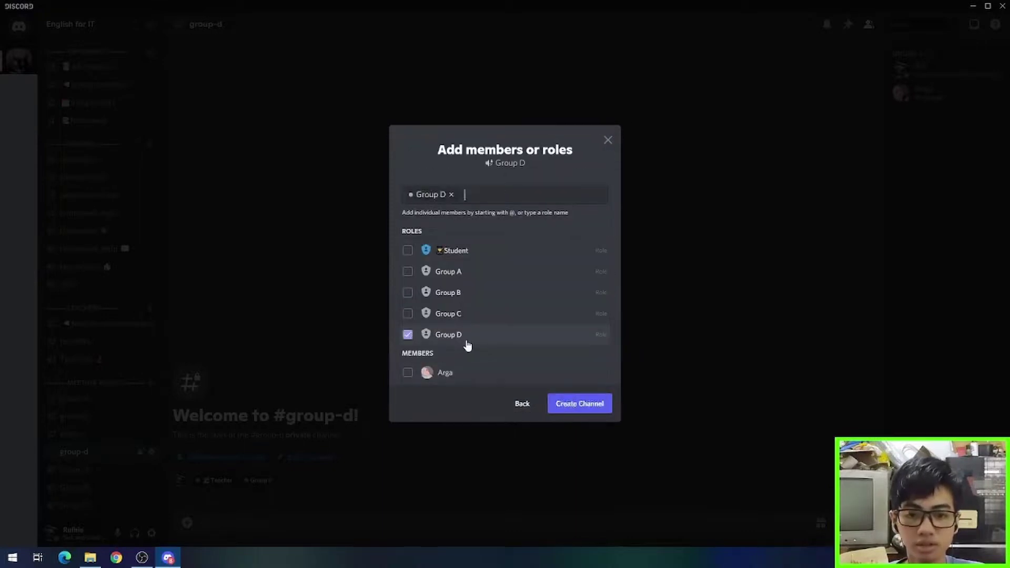
click(575, 406)
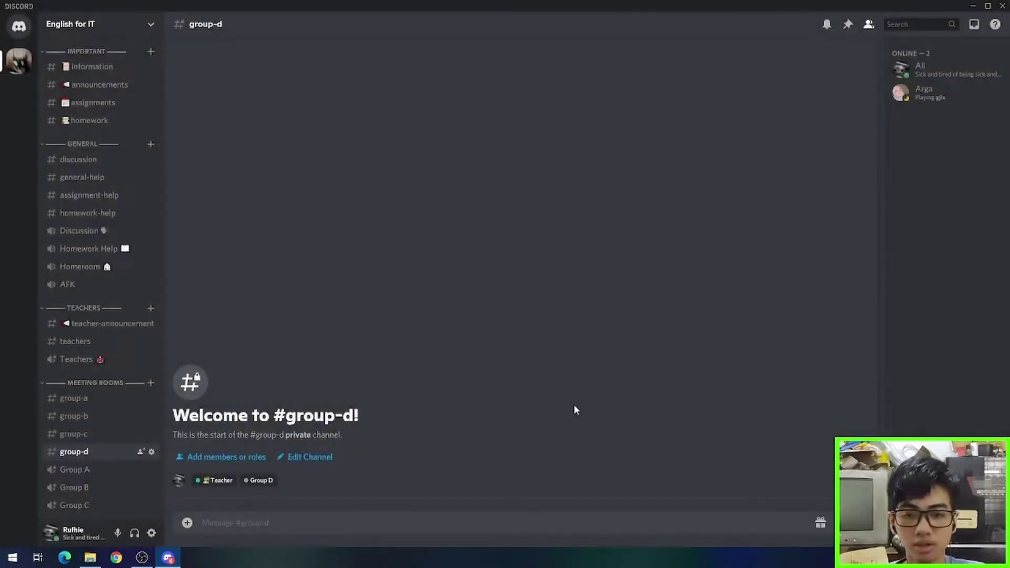
scroll(60, 462, down, 1)
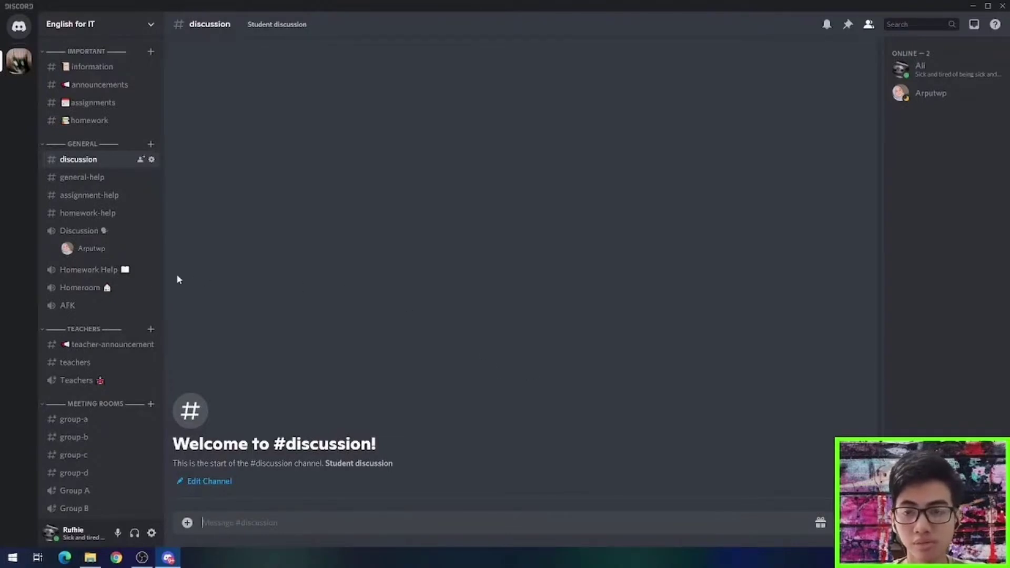
Join the Discussion voice channel in the General category and turn on the camera.
click(79, 231)
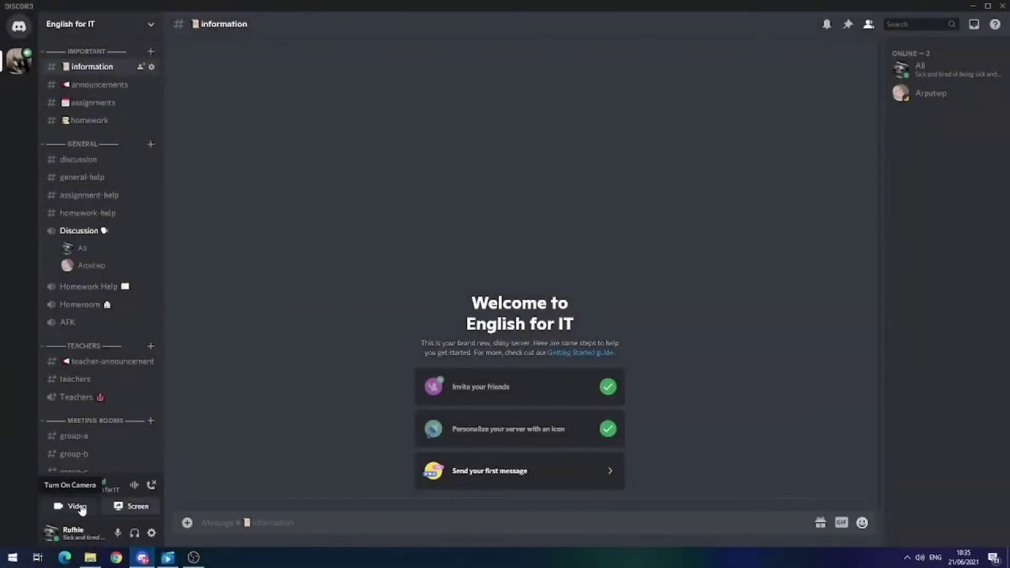
click(79, 507)
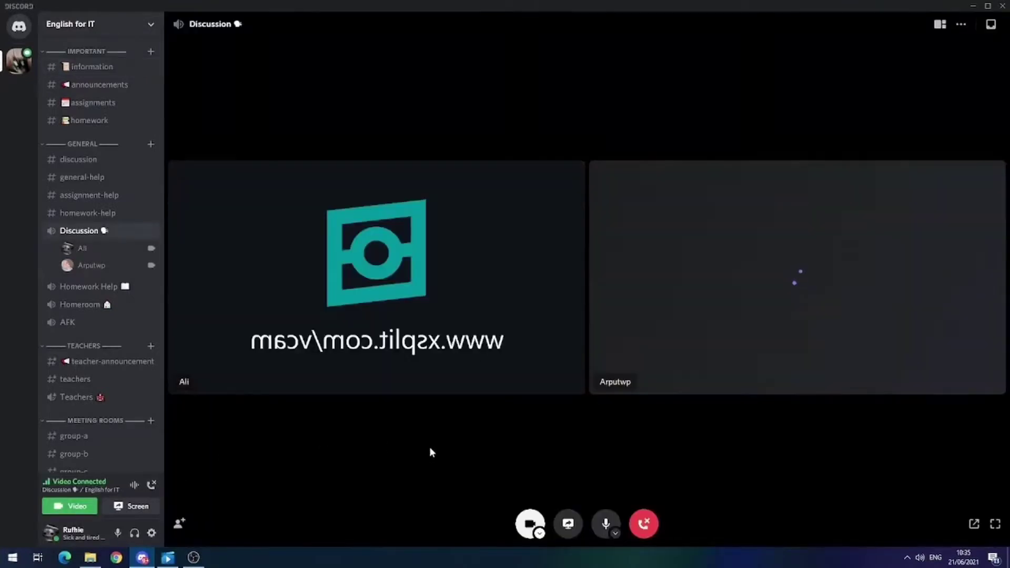